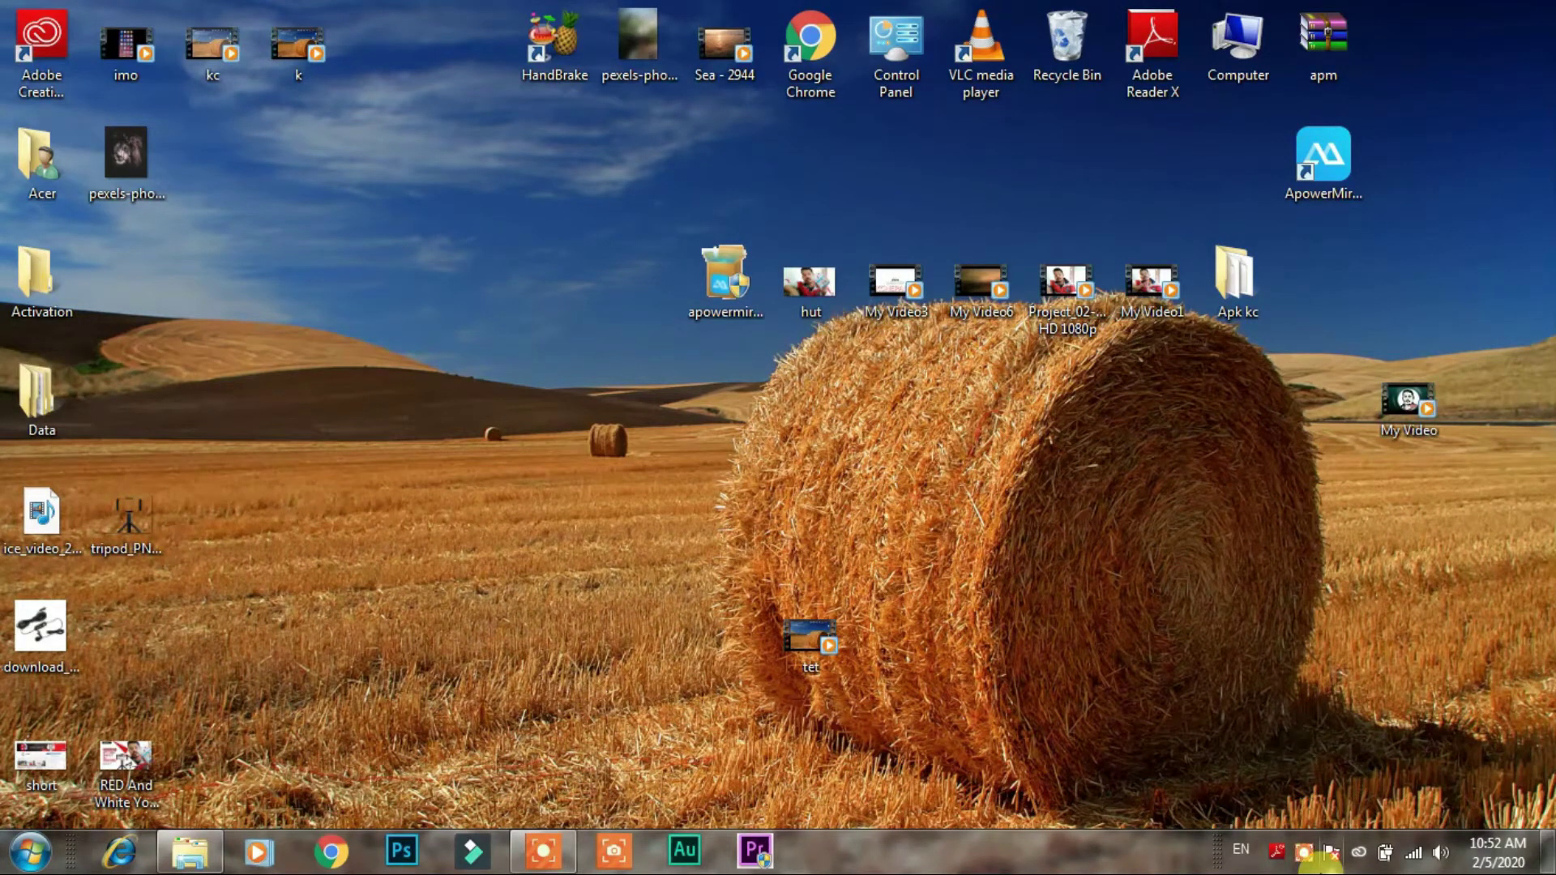
# Switch to Chrome, search for "handbrake compress video download" and open the HandBrake Downloads page.
pyautogui.rightClick(401, 252)
pyautogui.click(422, 314)
pyautogui.doubleClick(821, 52)
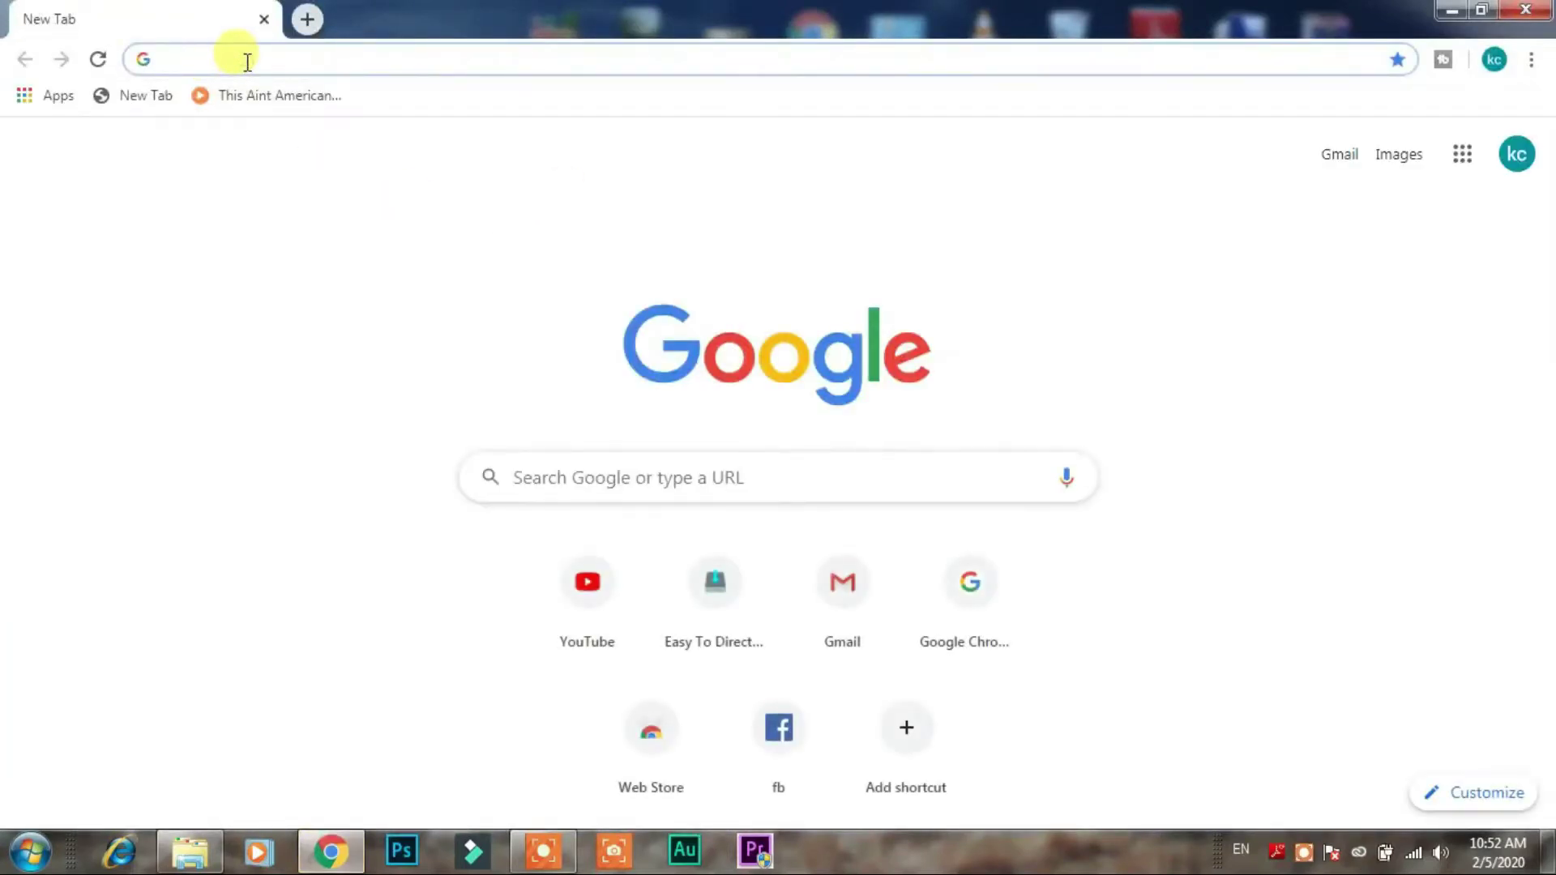
pyautogui.write('habd')
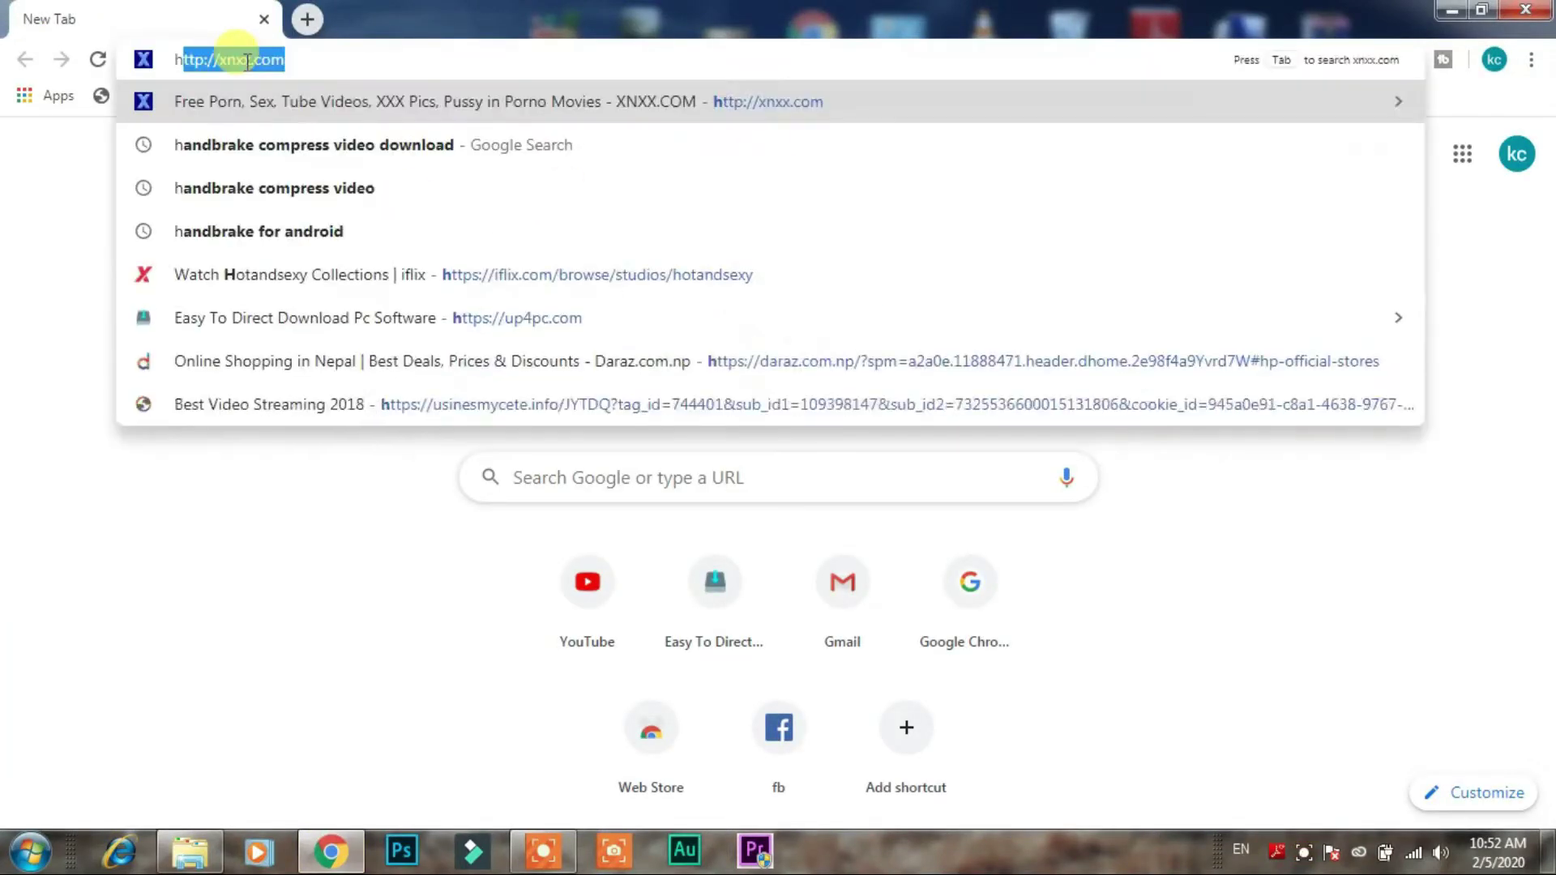
pyautogui.press('BackSpace')
pyautogui.press('BackSpace')
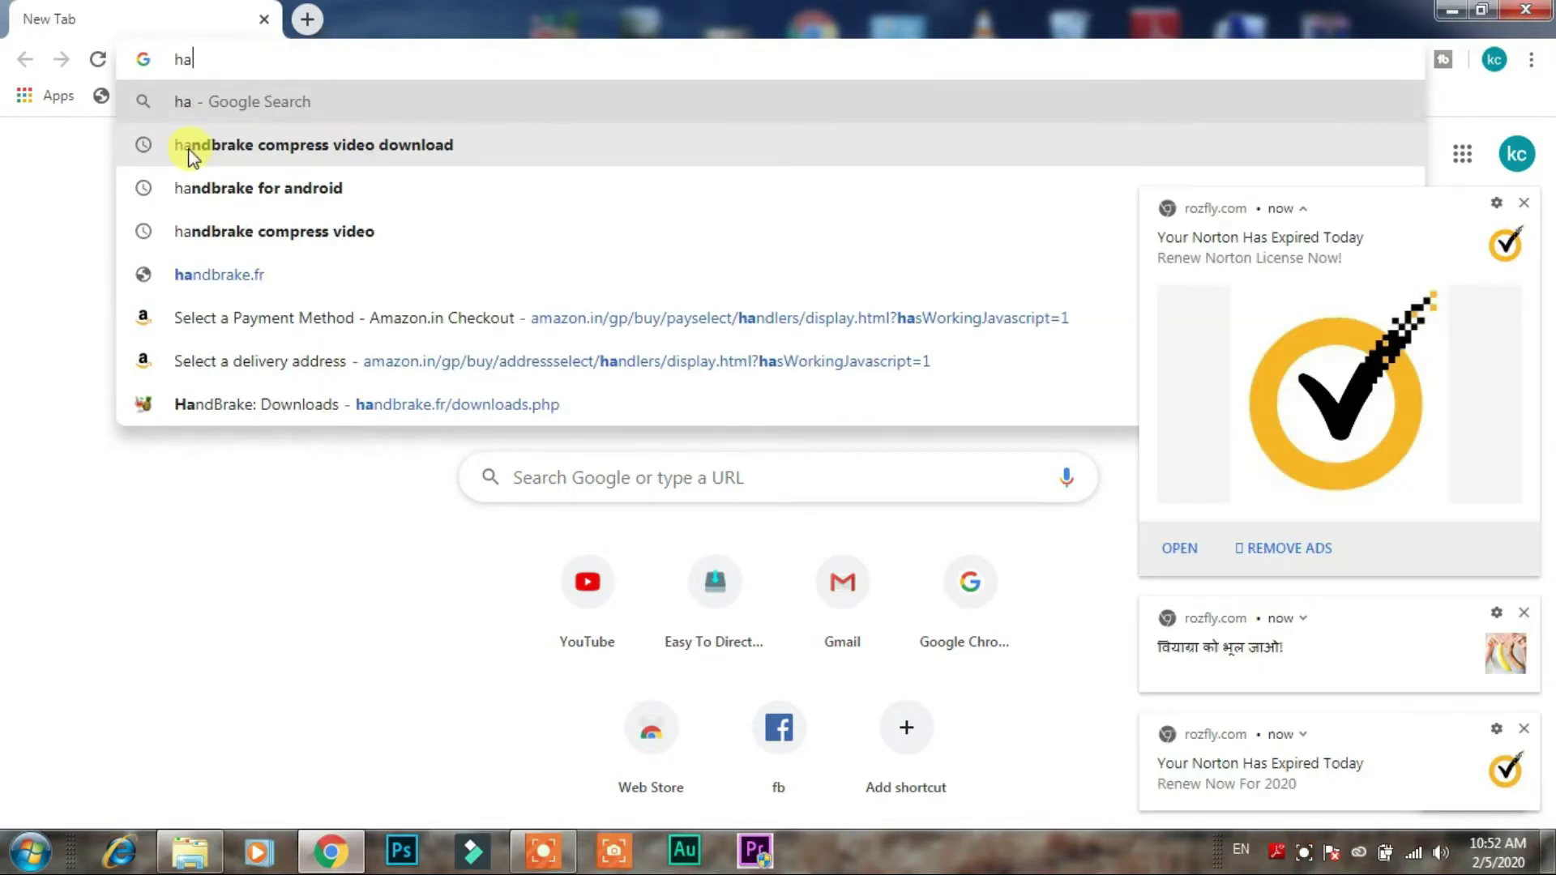
pyautogui.click(393, 148)
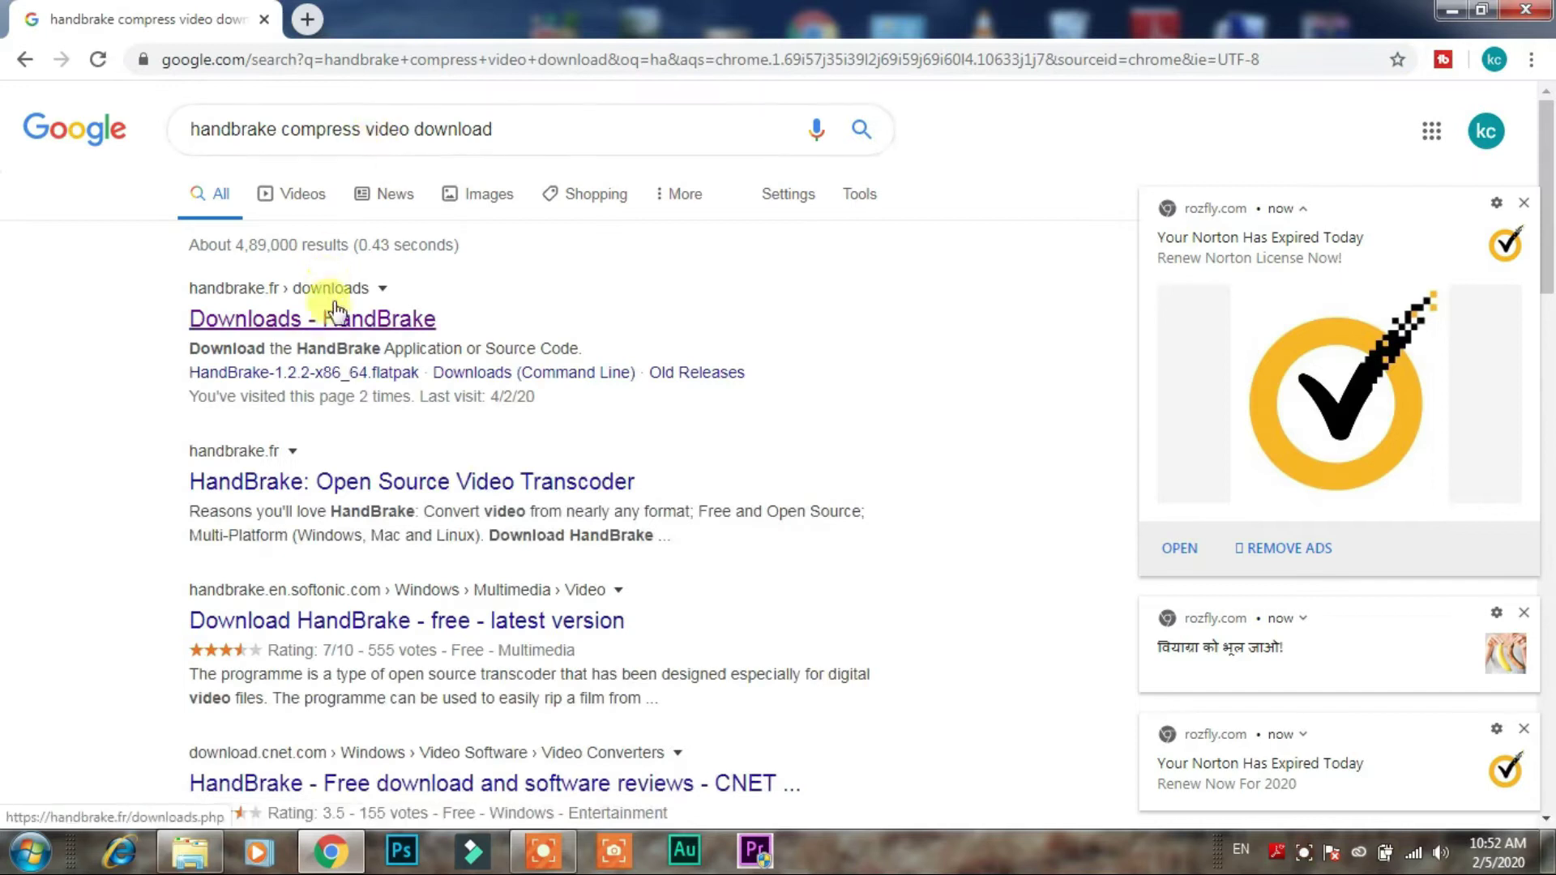
pyautogui.click(328, 323)
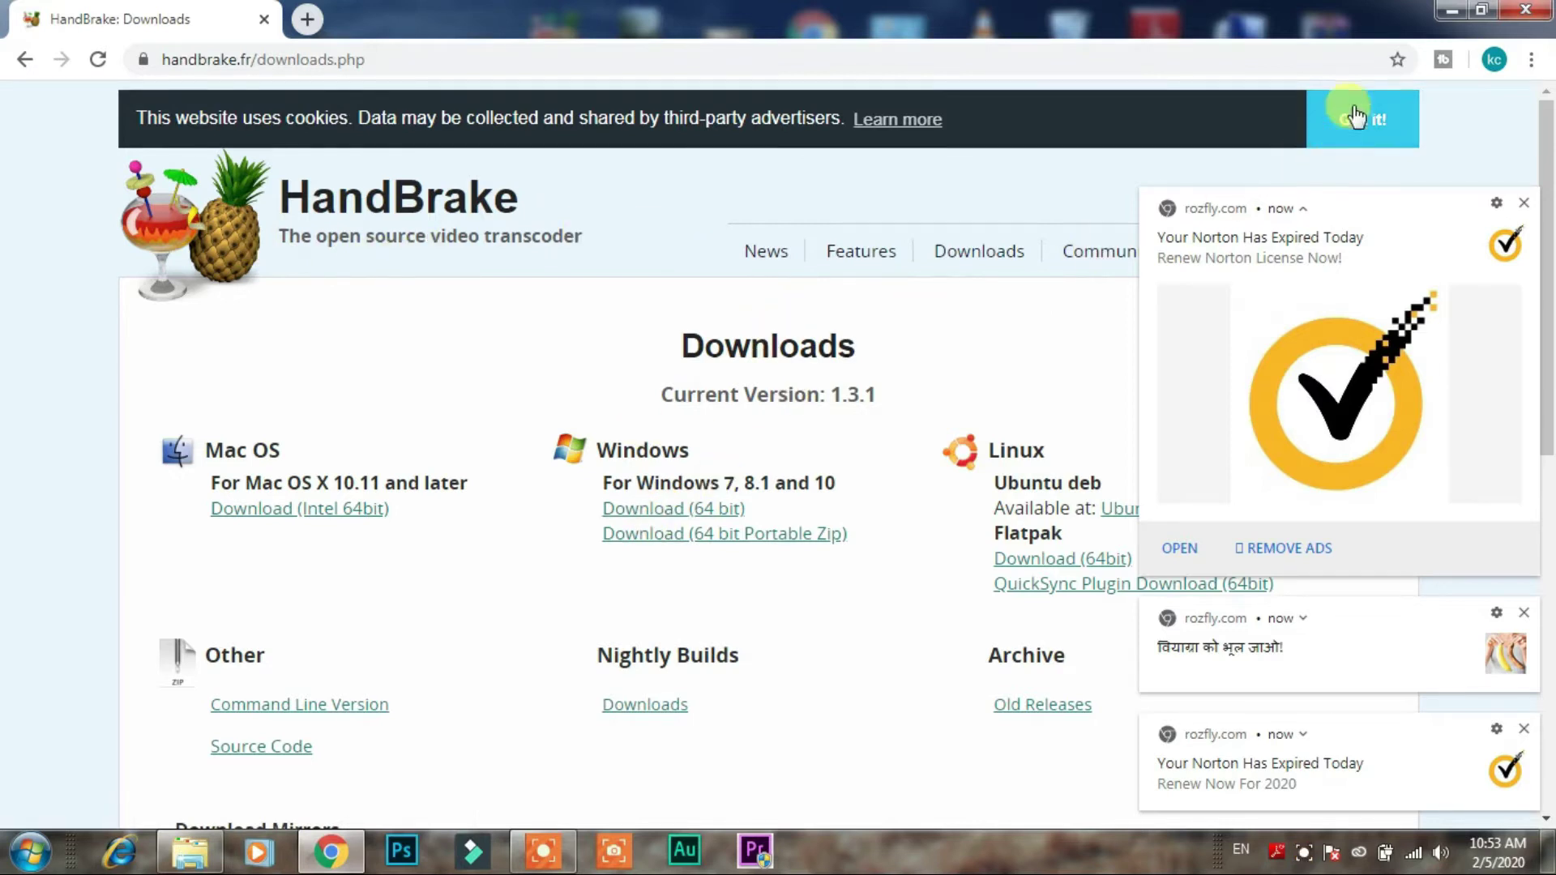
# Close the browser and dismiss the three rozfly.com notifications.
pyautogui.click(1526, 11)
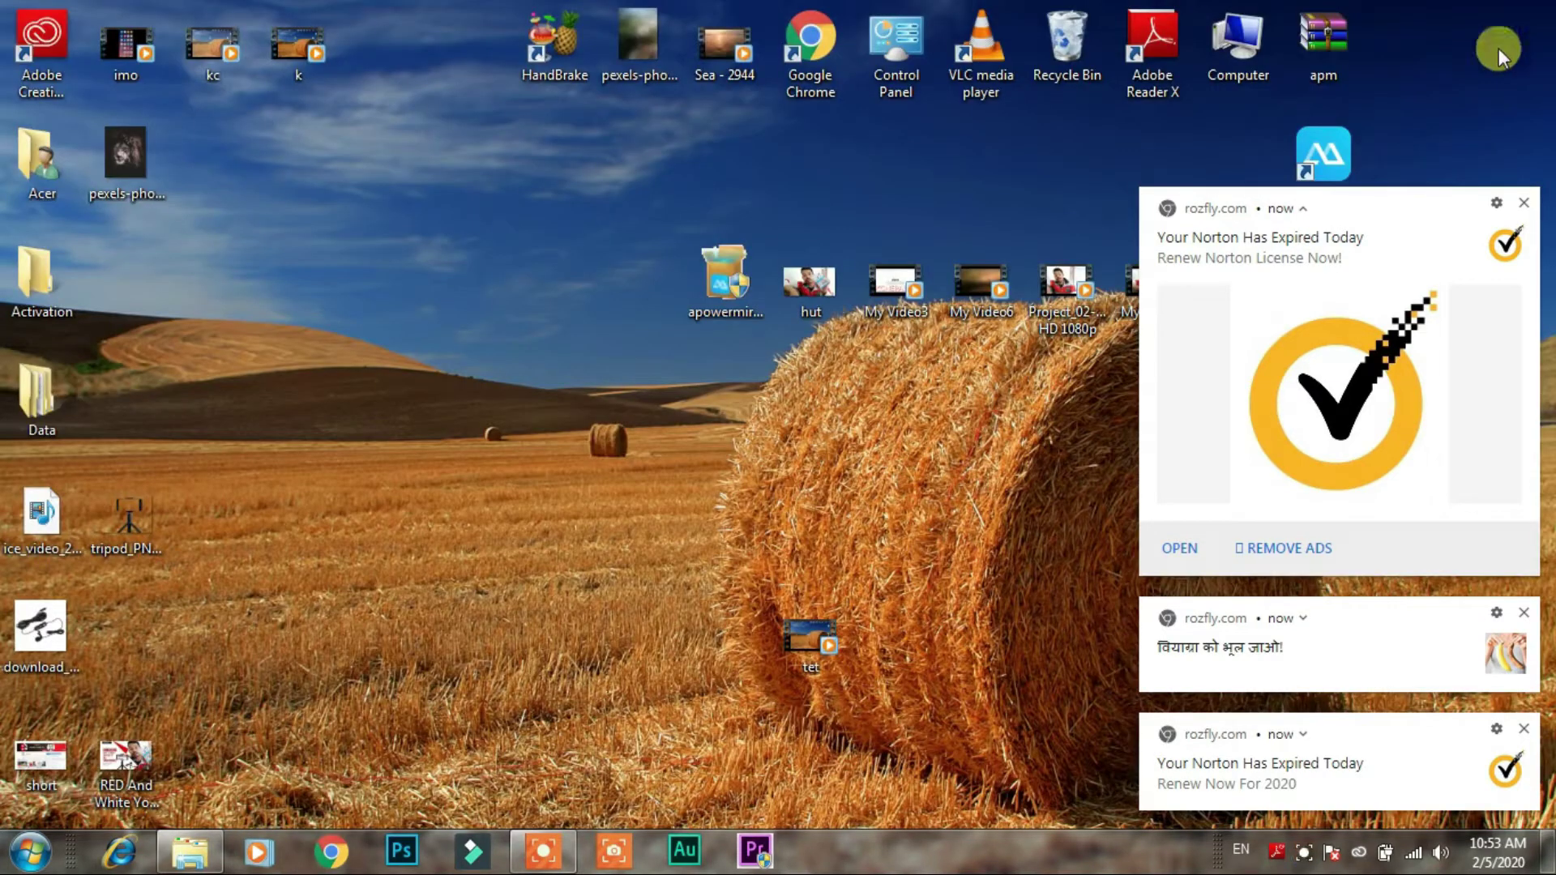
pyautogui.click(1524, 202)
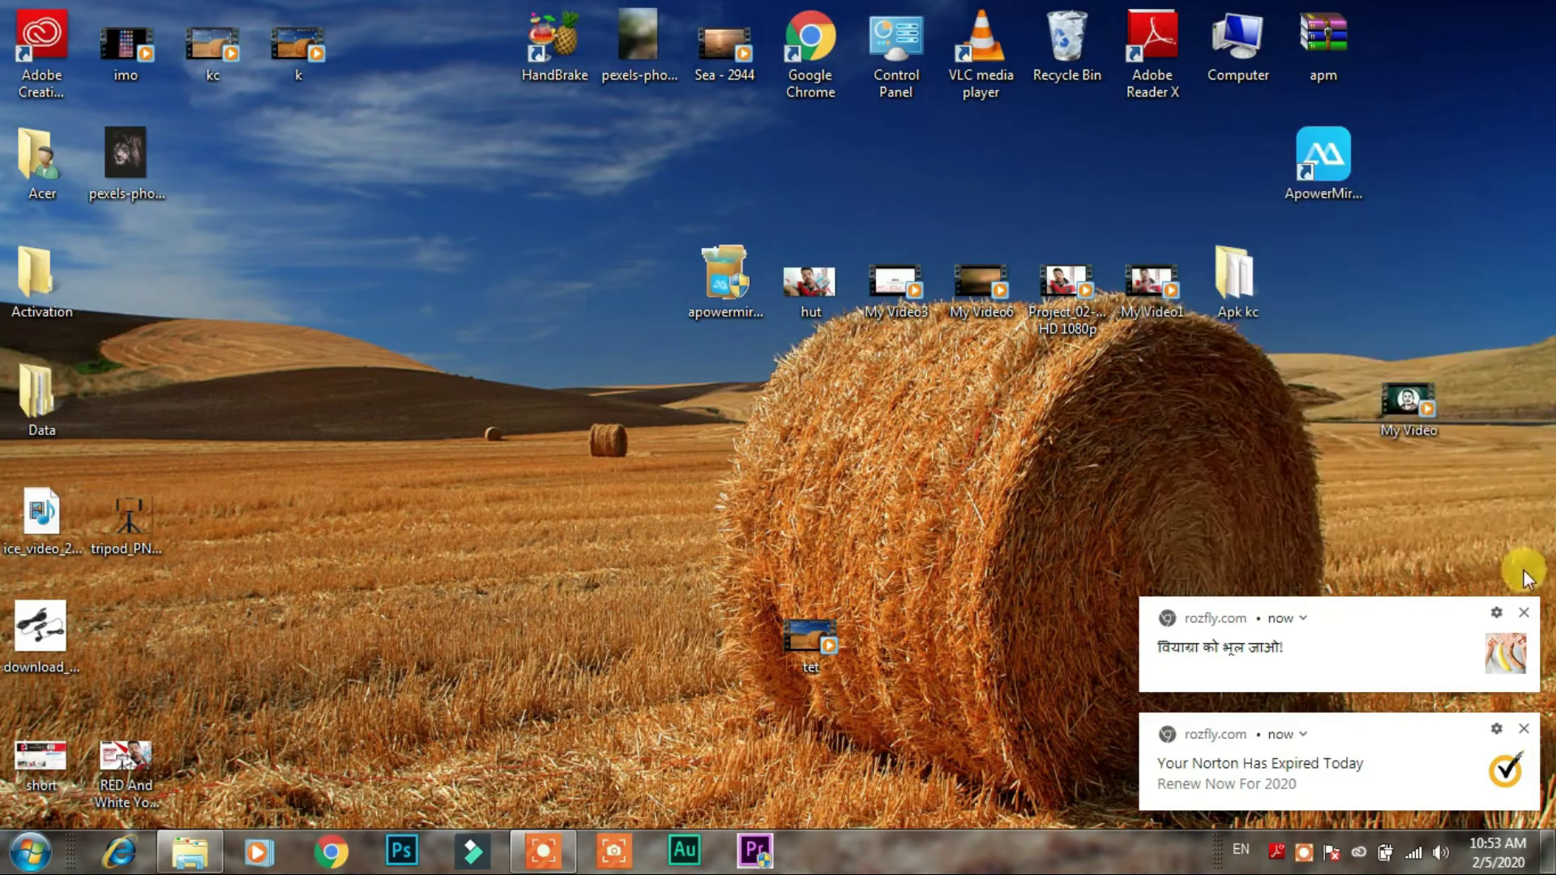
pyautogui.click(1524, 613)
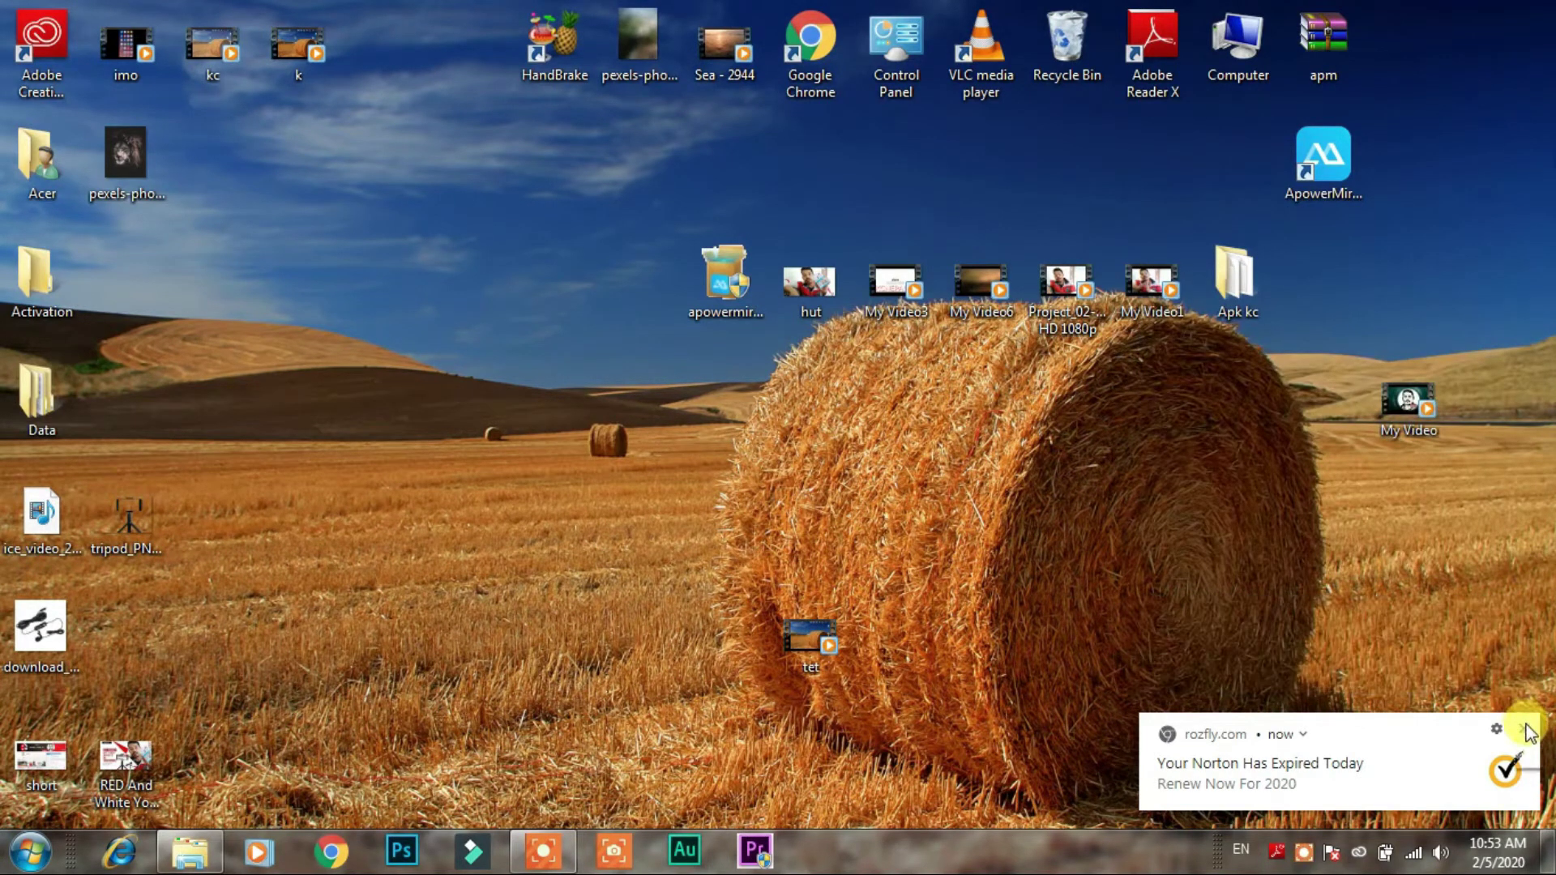
pyautogui.click(1524, 728)
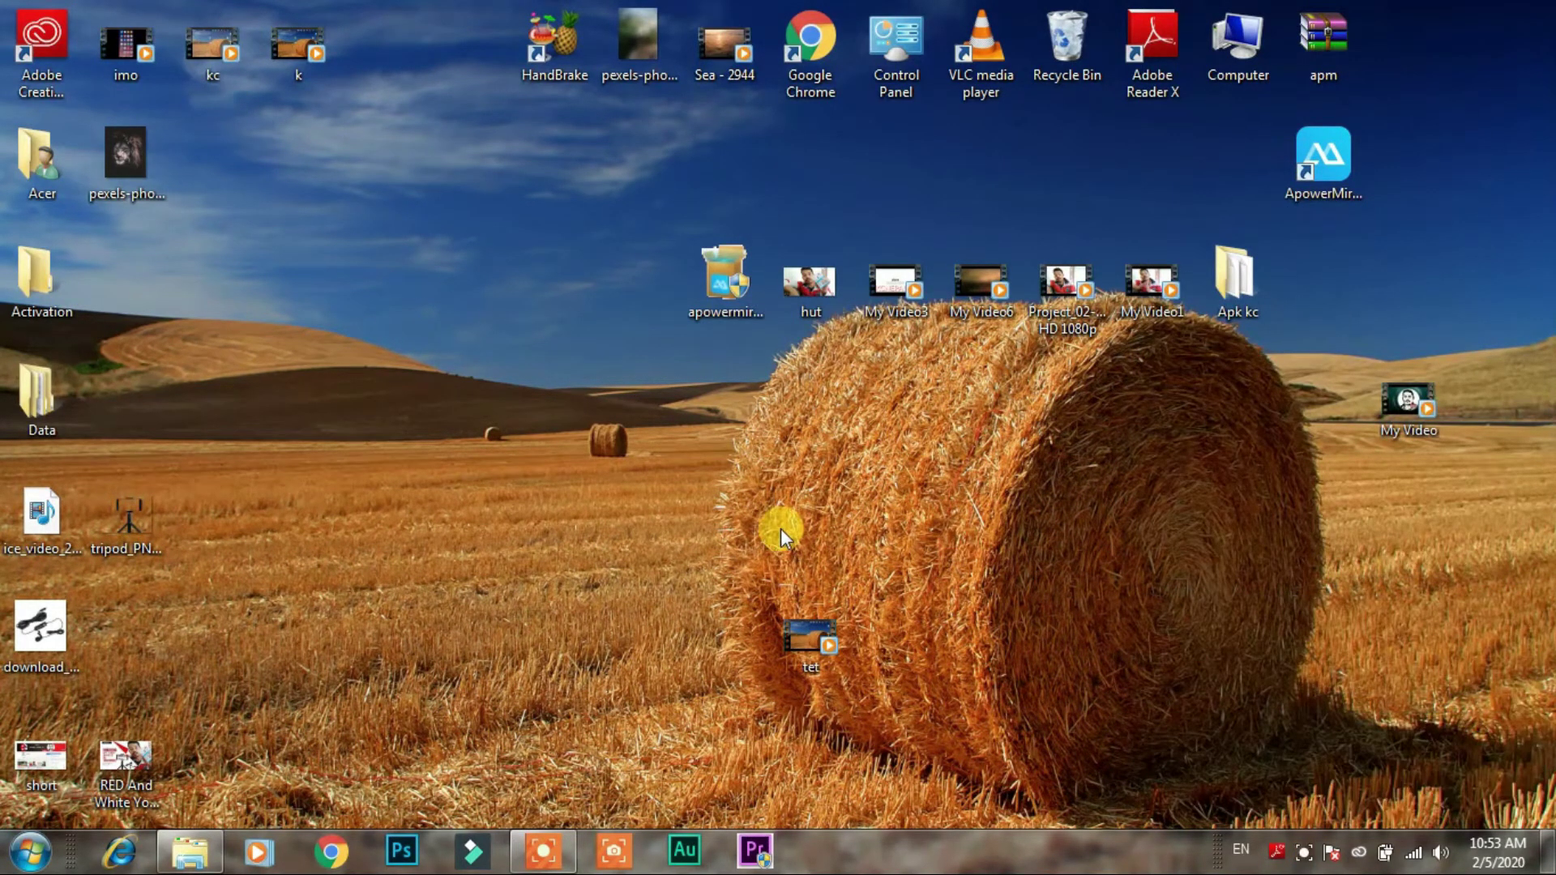
# Launch HandBrake from the desktop and load the single video file "k" from the Desktop as the source.
pyautogui.moveTo(530, 30); pyautogui.dragTo(525, 325)
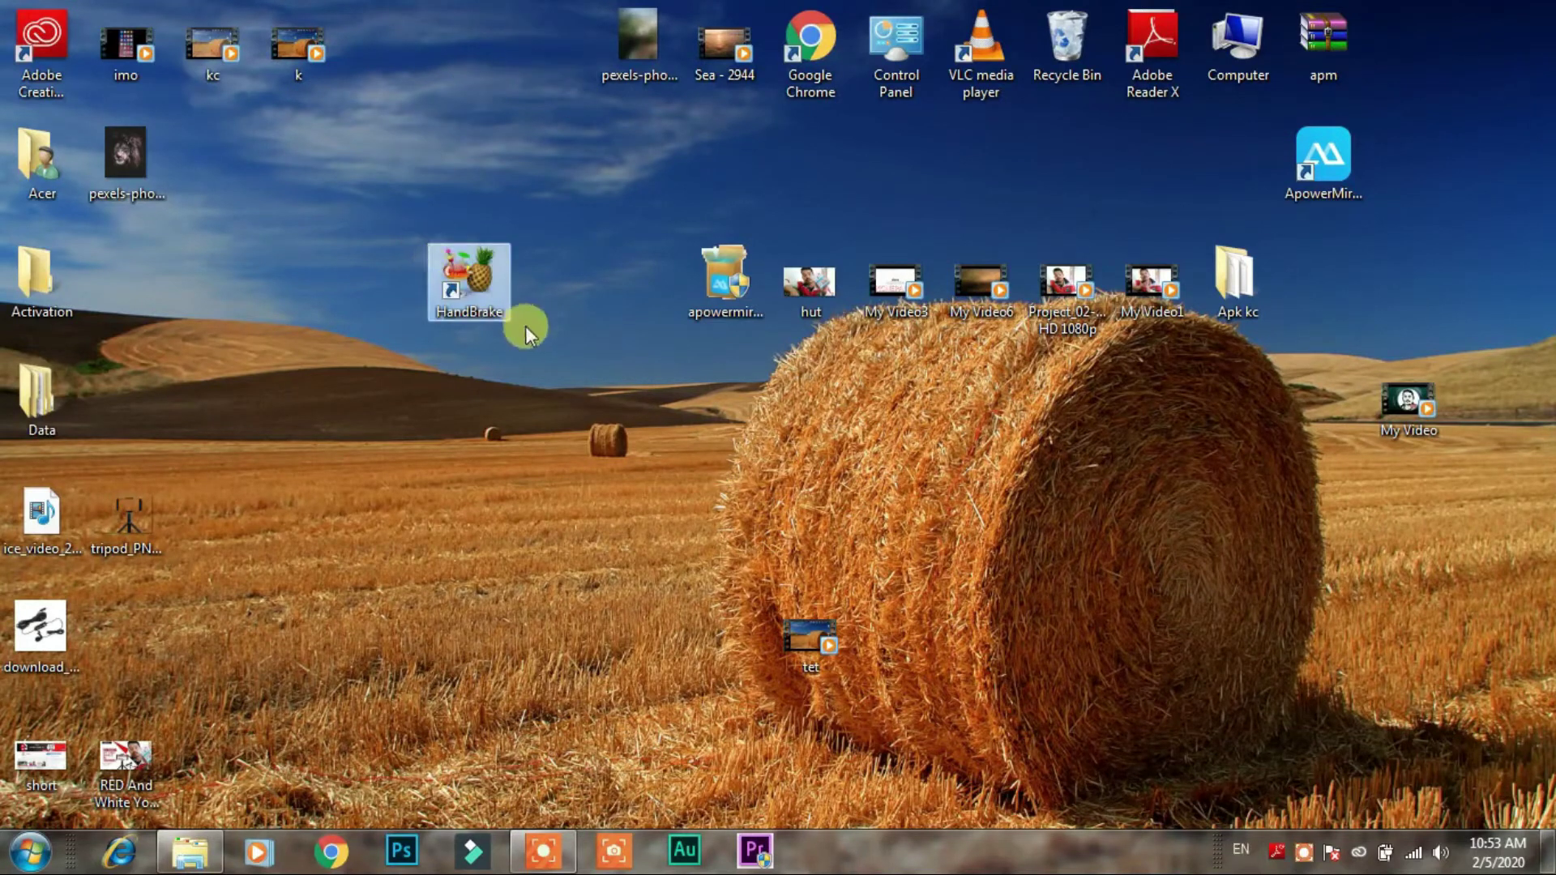
pyautogui.doubleClick(491, 285)
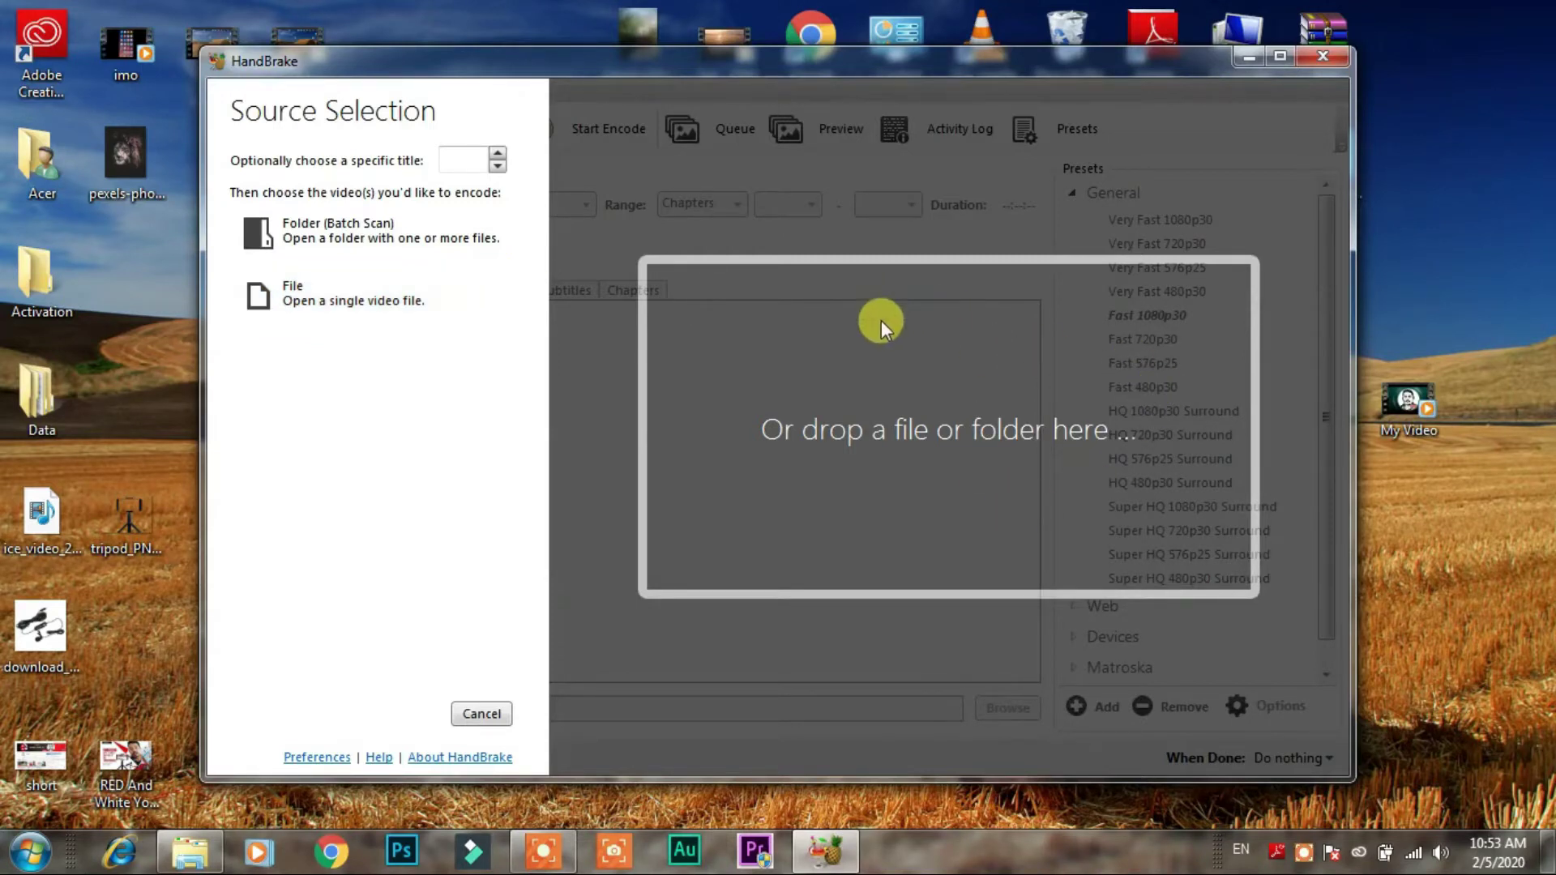
pyautogui.click(372, 307)
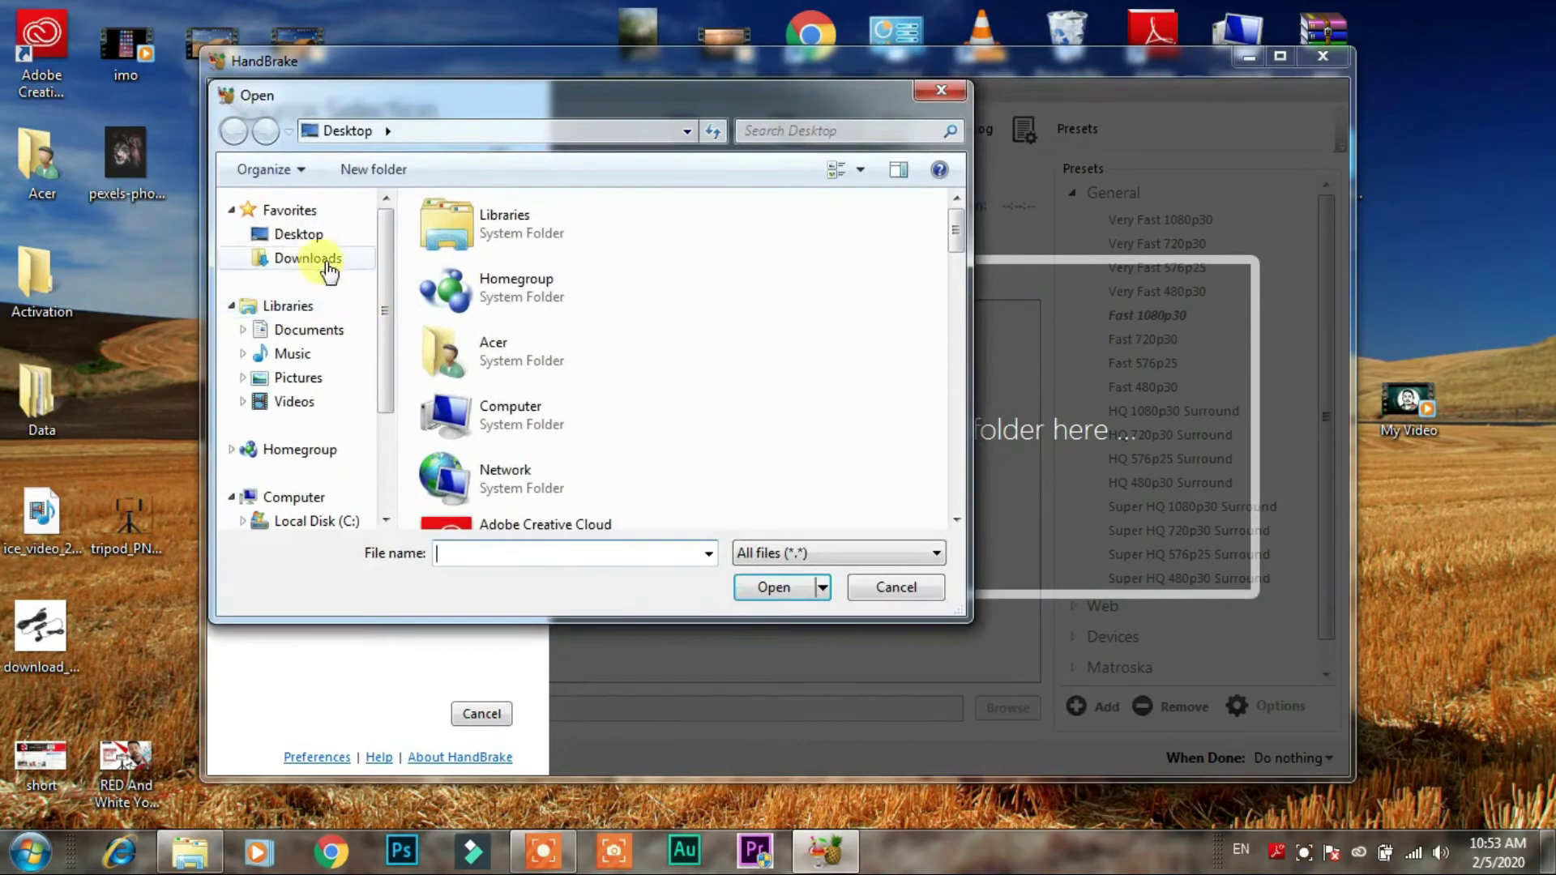
pyautogui.click(326, 238)
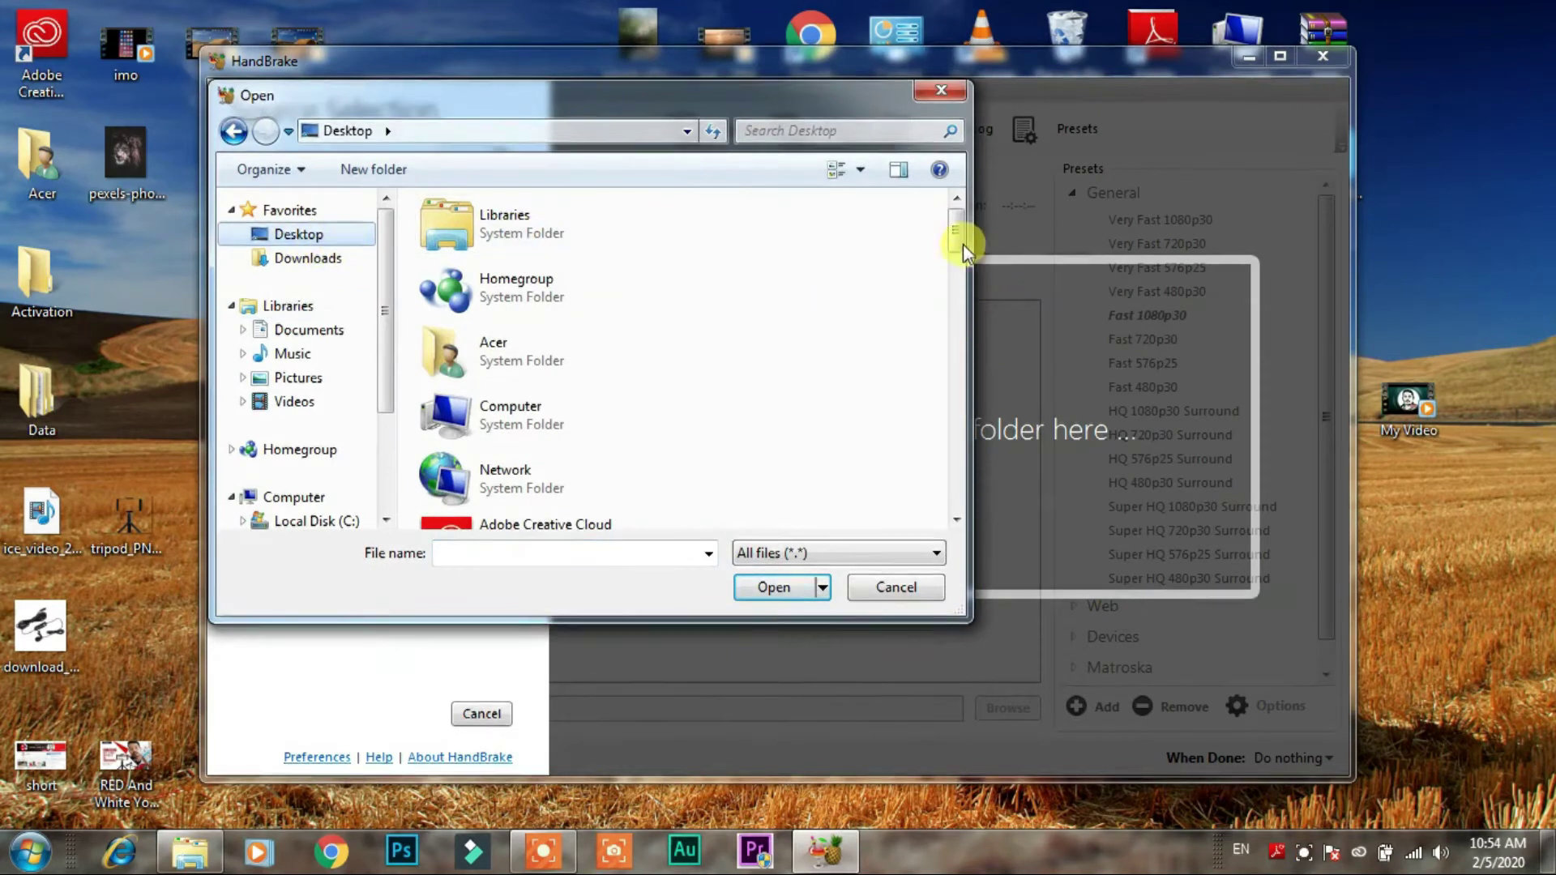
pyautogui.moveTo(960, 233); pyautogui.dragTo(974, 400)
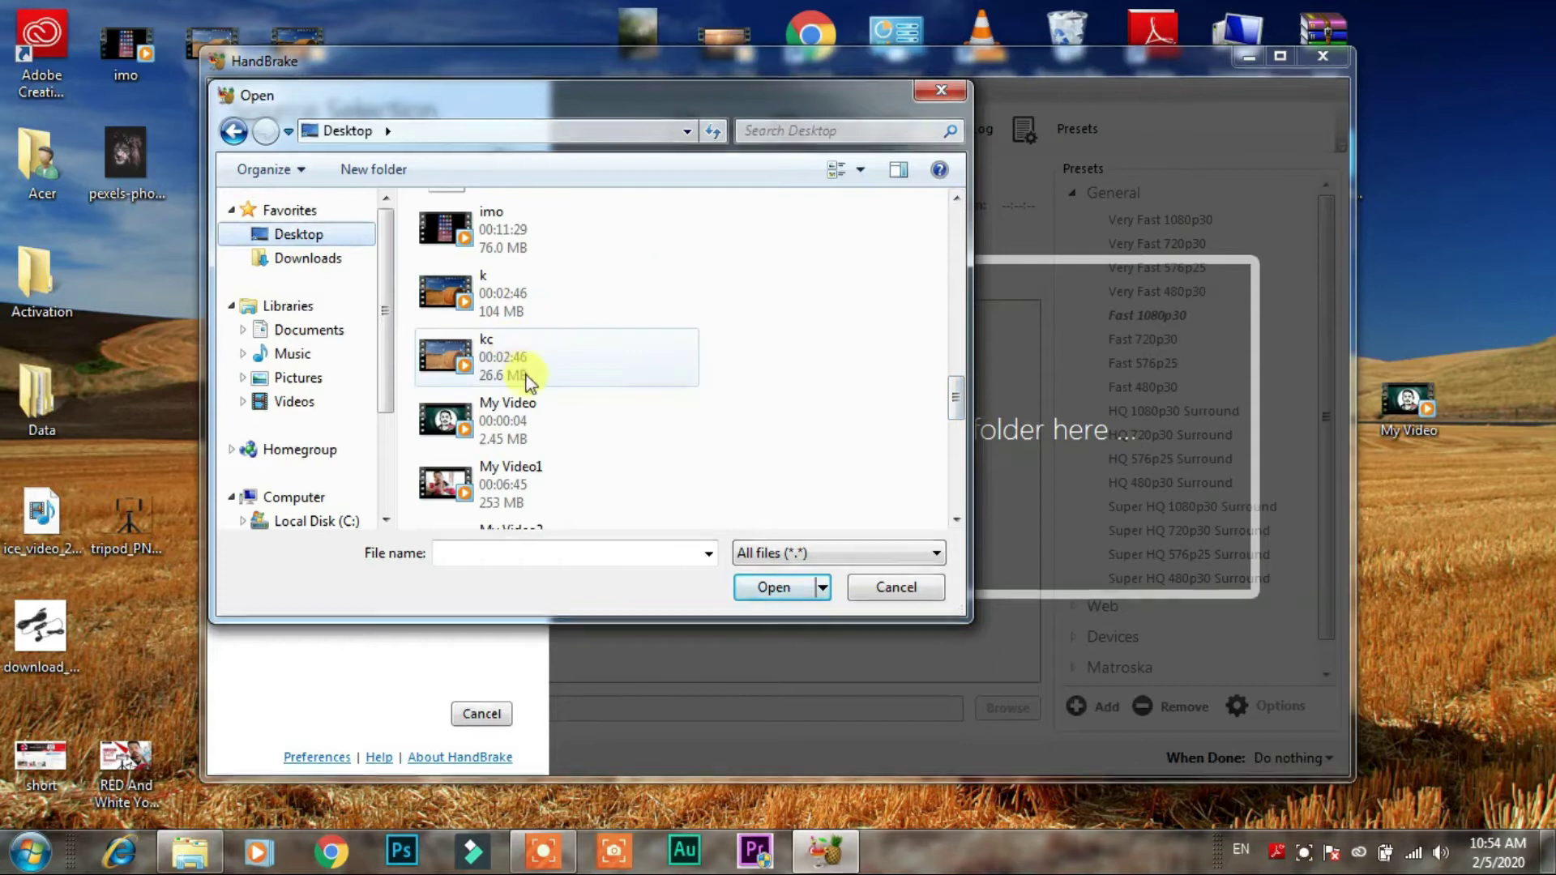
pyautogui.click(532, 310)
pyautogui.click(777, 586)
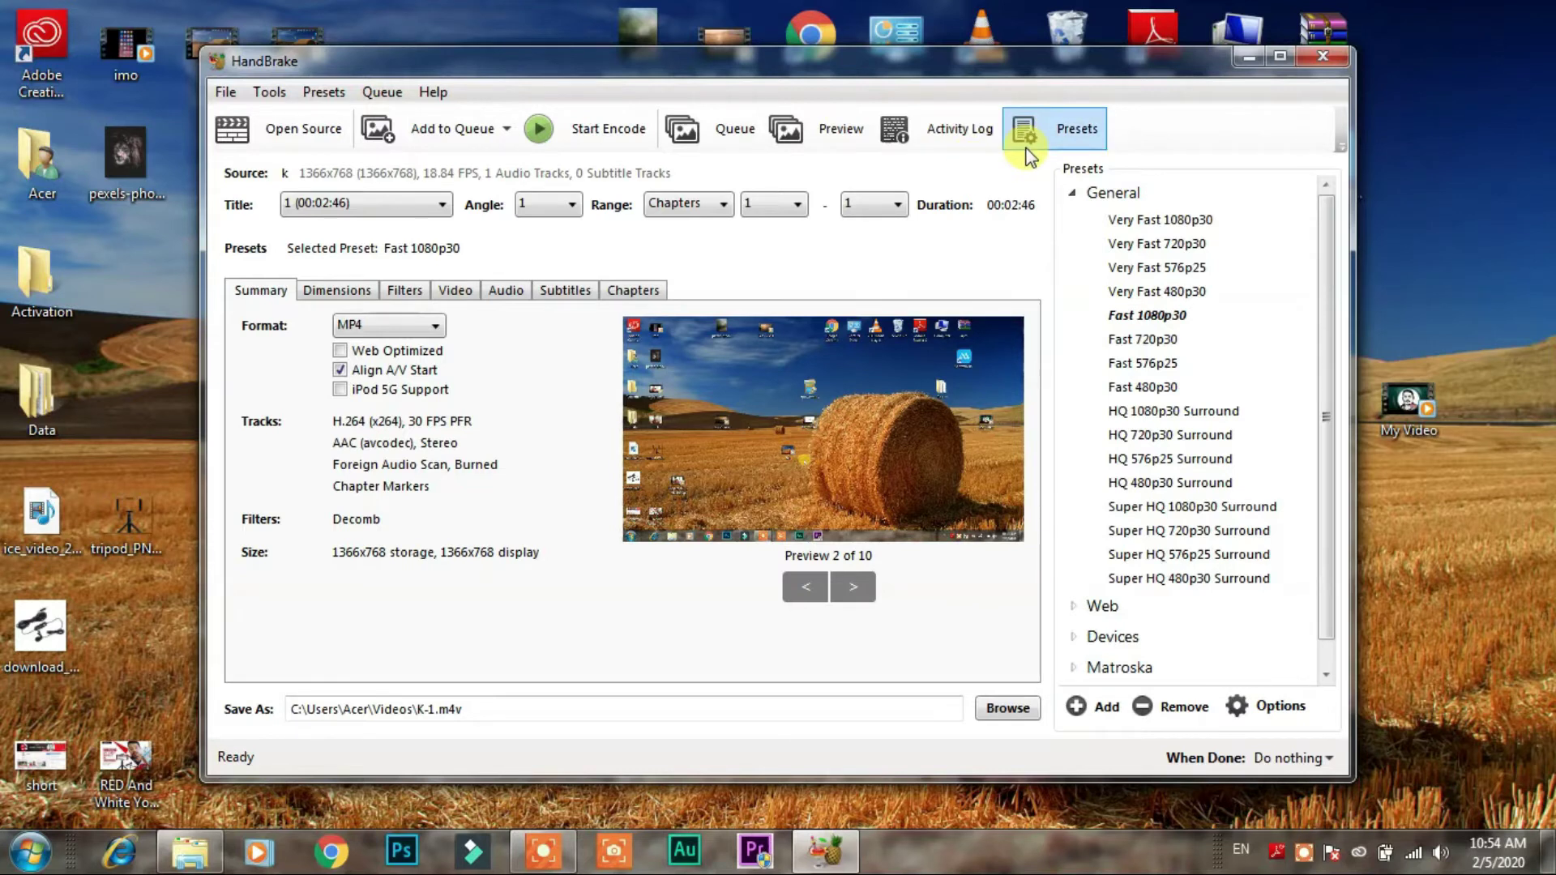
# Keep MP4 as the output format and enable Web Optimized for the video.
pyautogui.click(1070, 137)
pyautogui.click(1073, 129)
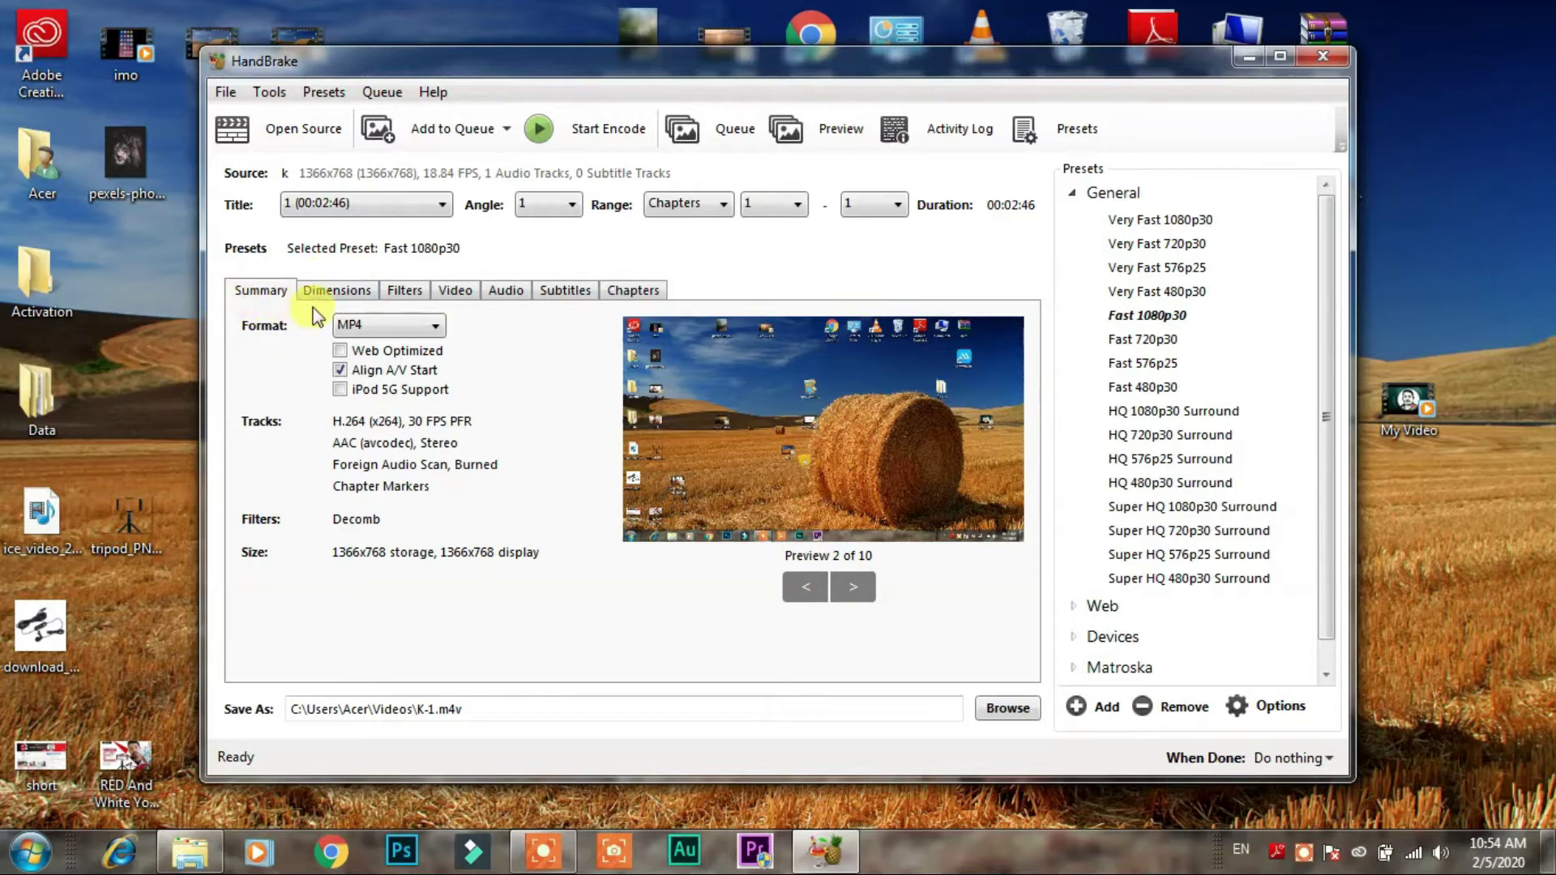
pyautogui.click(391, 328)
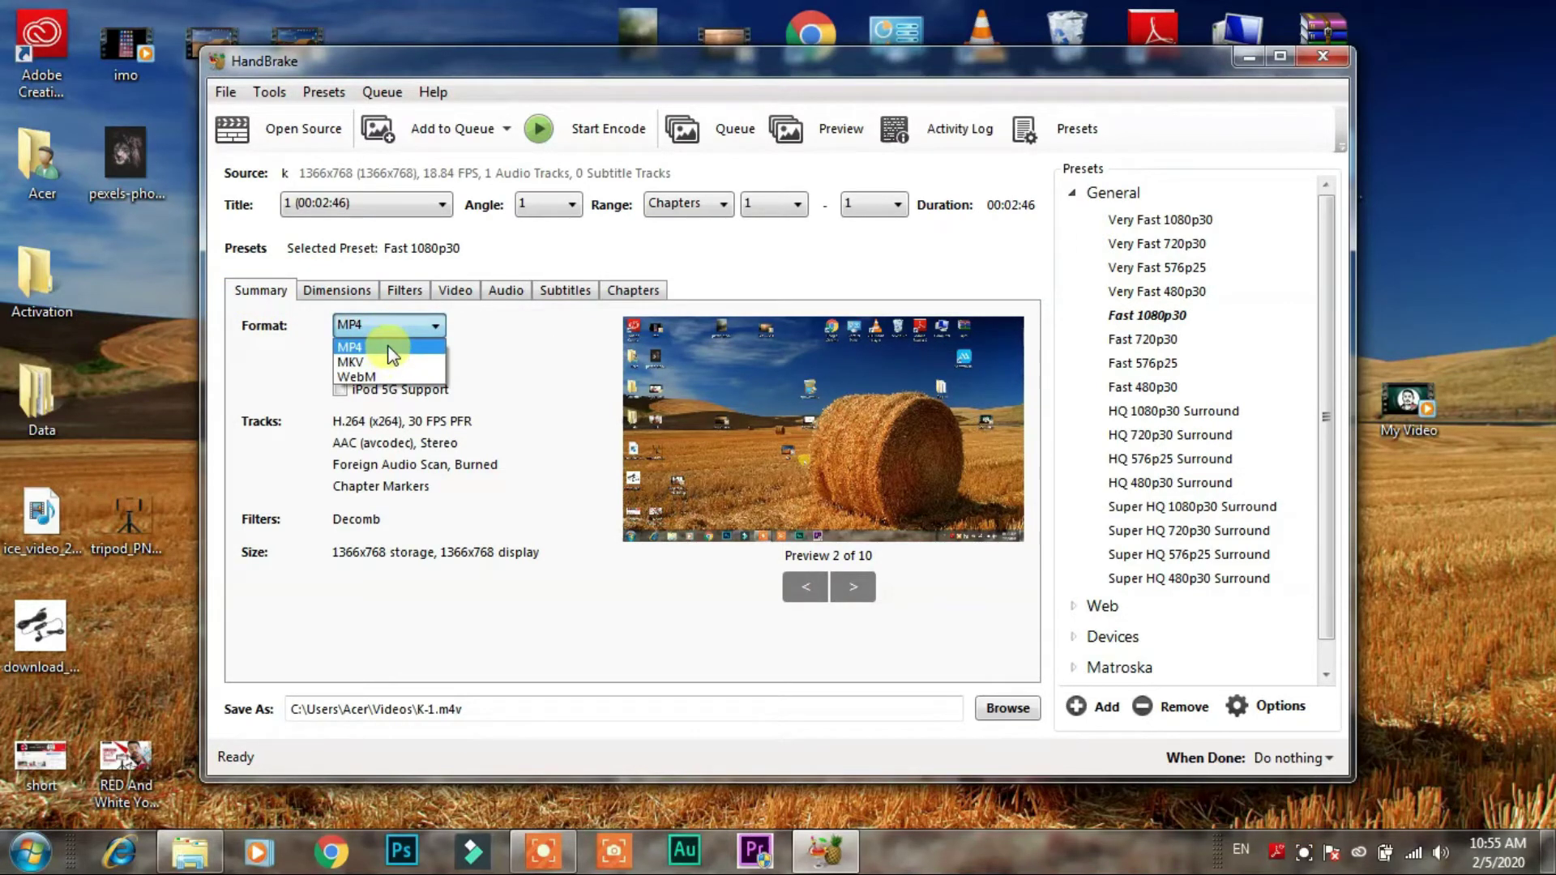
pyautogui.click(389, 346)
pyautogui.click(407, 330)
pyautogui.click(392, 327)
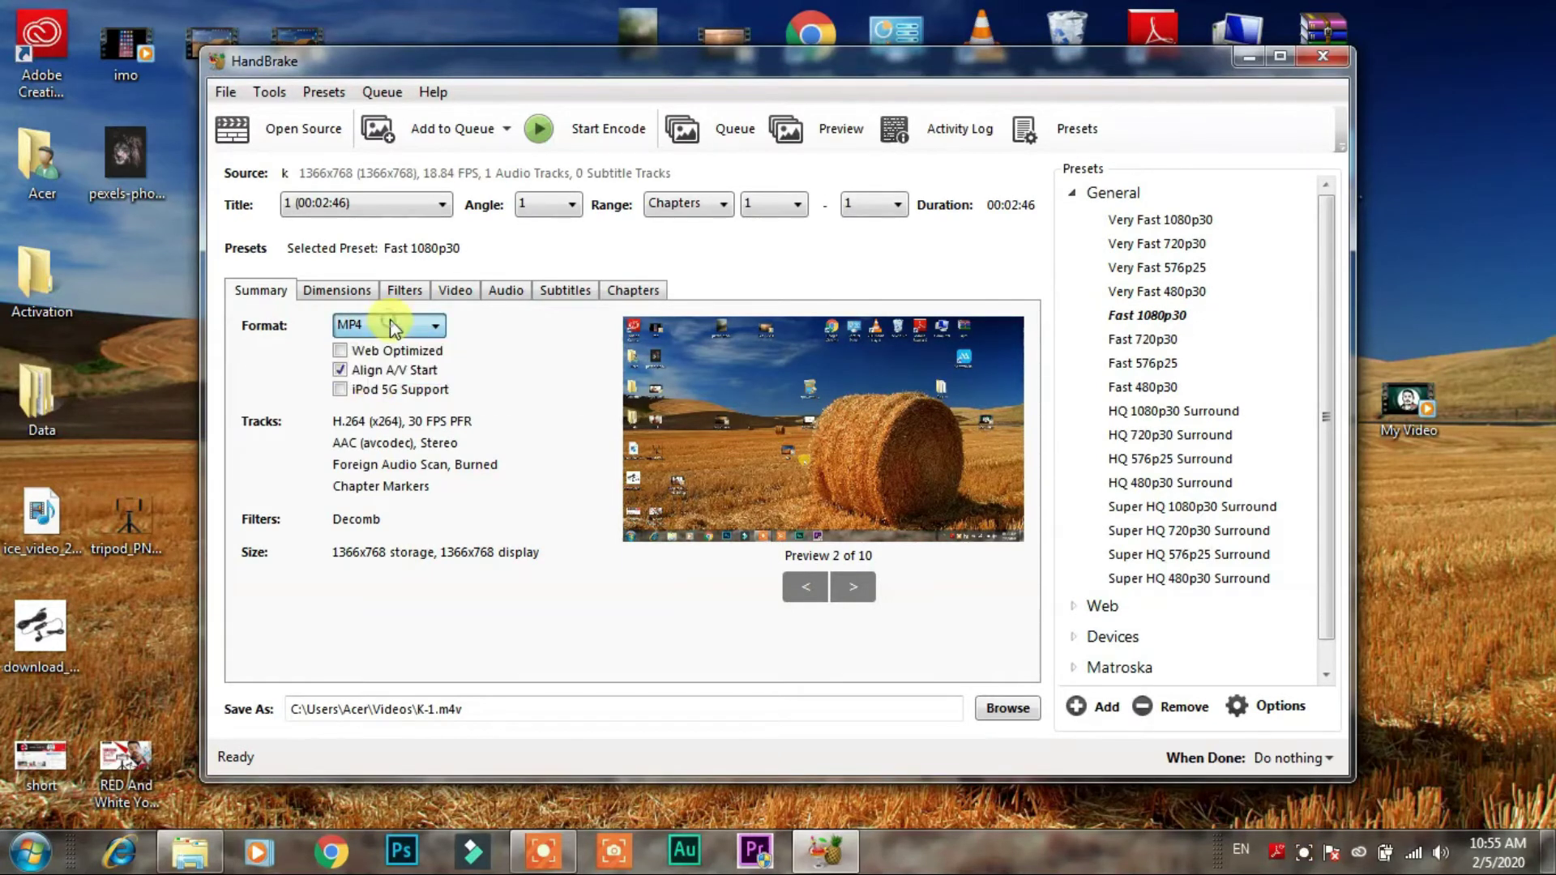
pyautogui.click(340, 353)
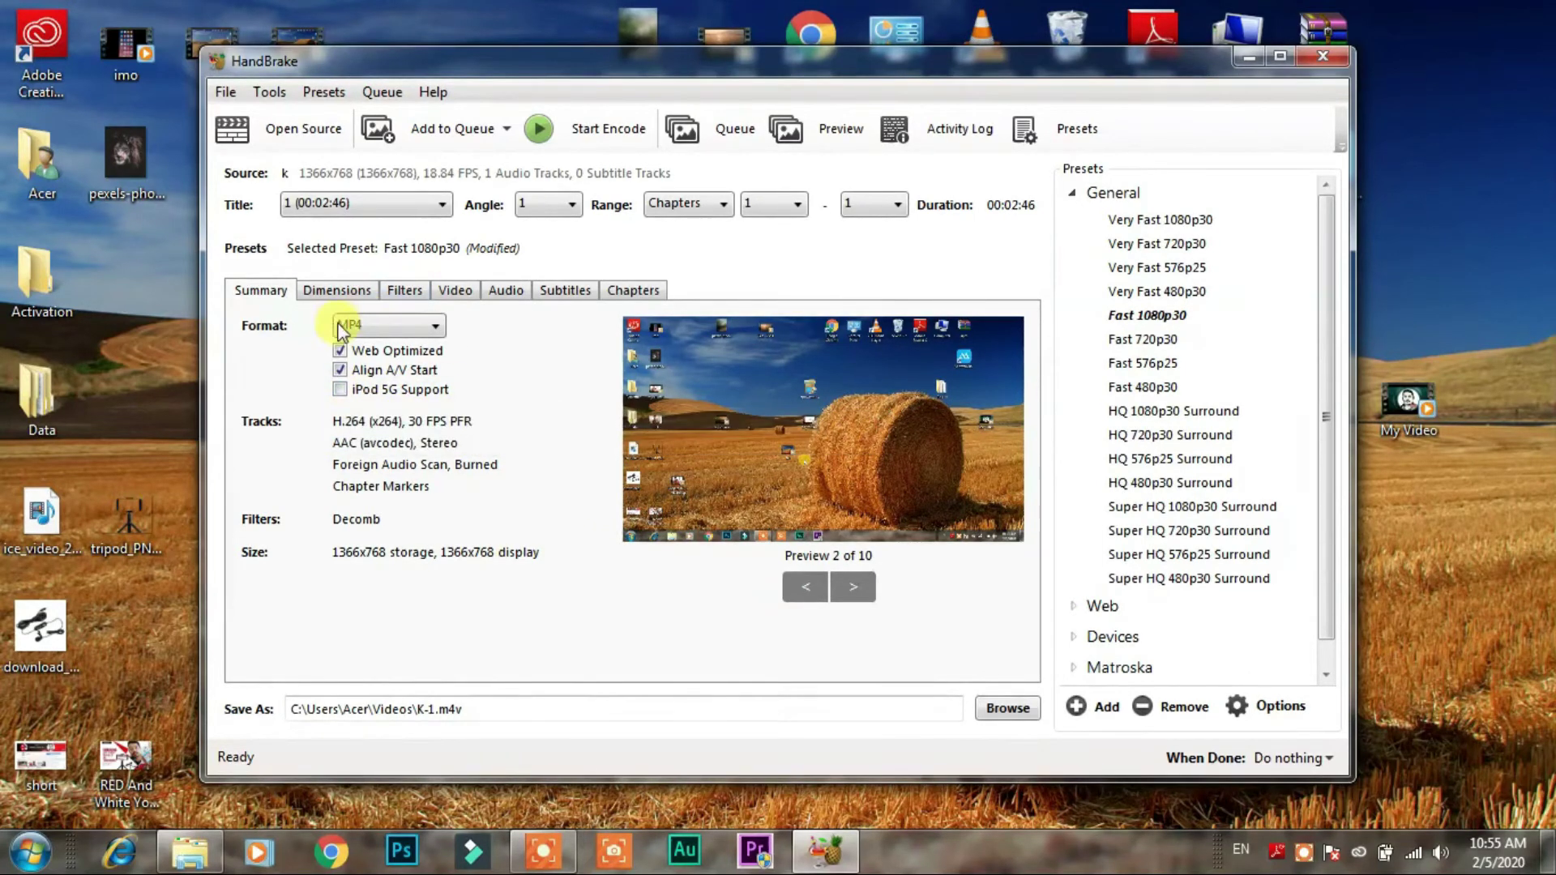
# Review the dimensions and filter settings, and choose H.264 (x264) as the video codec.
pyautogui.click(338, 292)
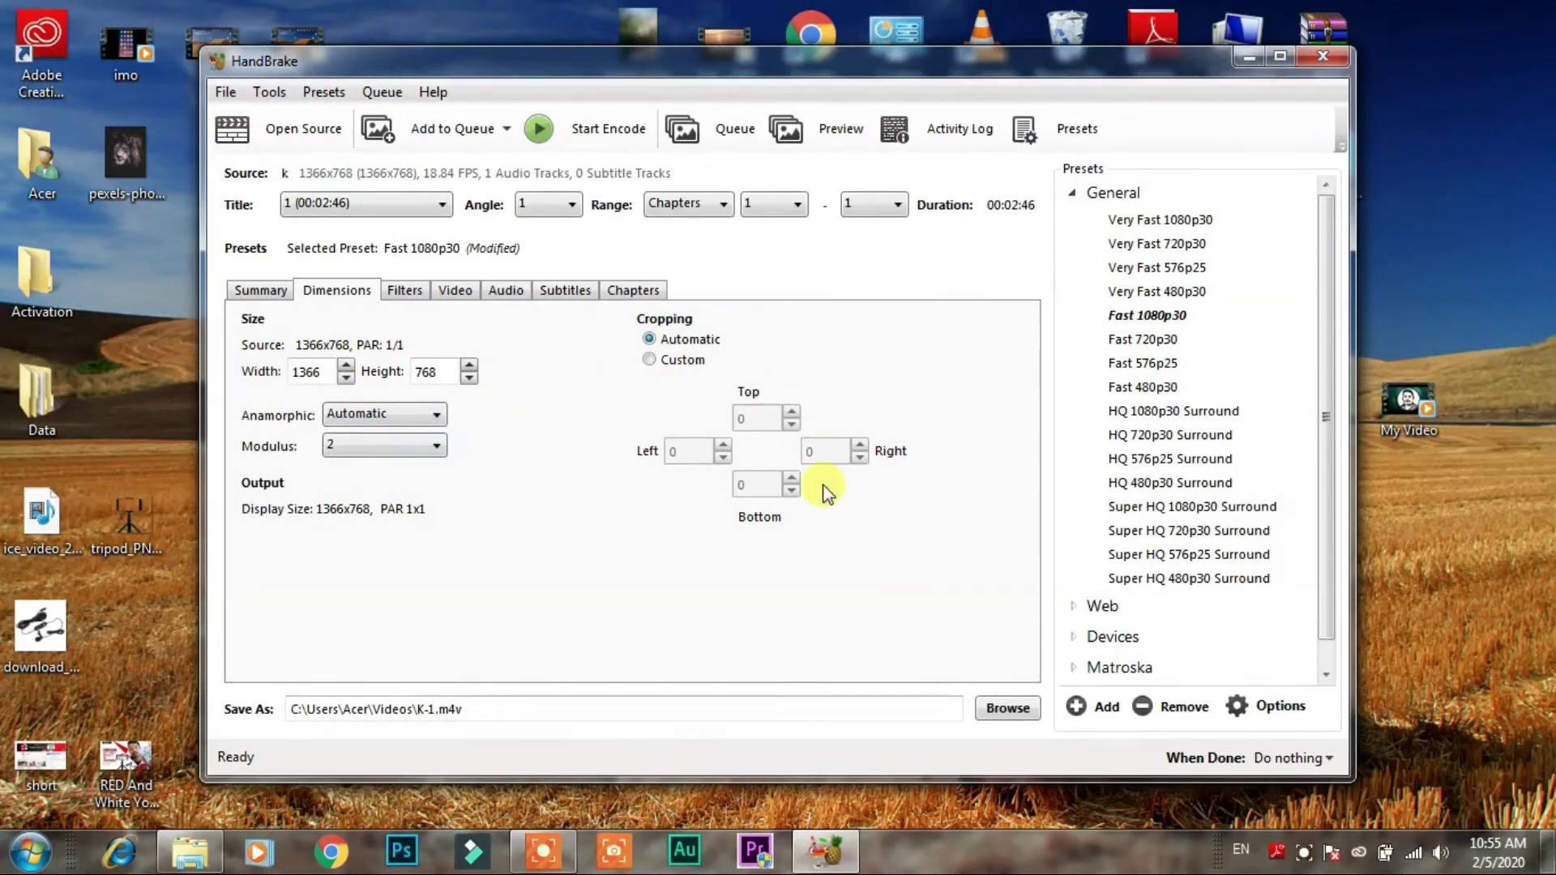
pyautogui.click(411, 290)
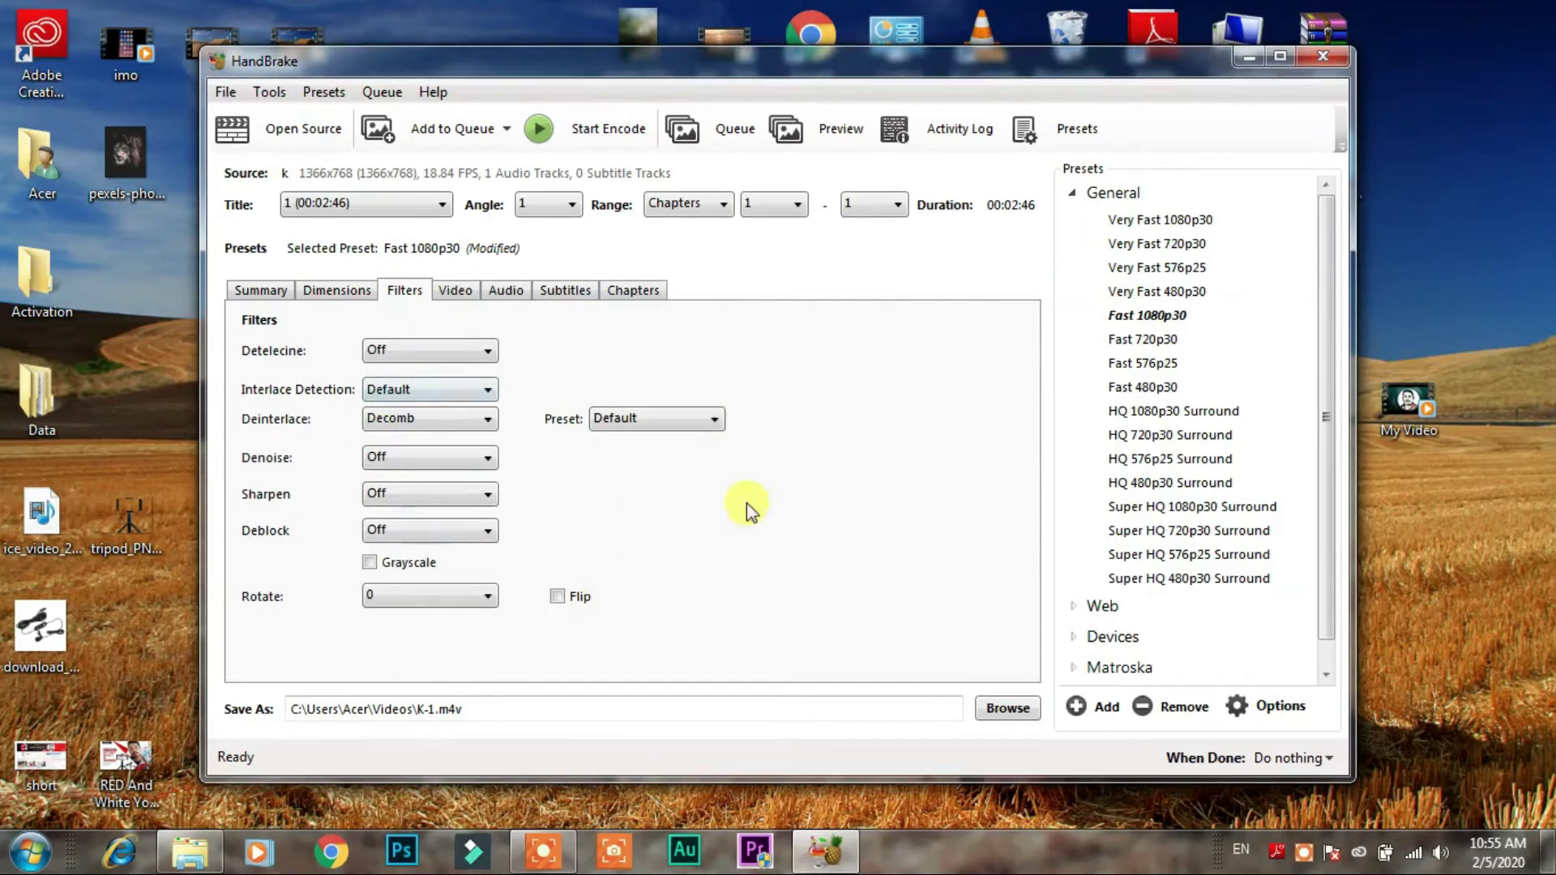
pyautogui.click(456, 292)
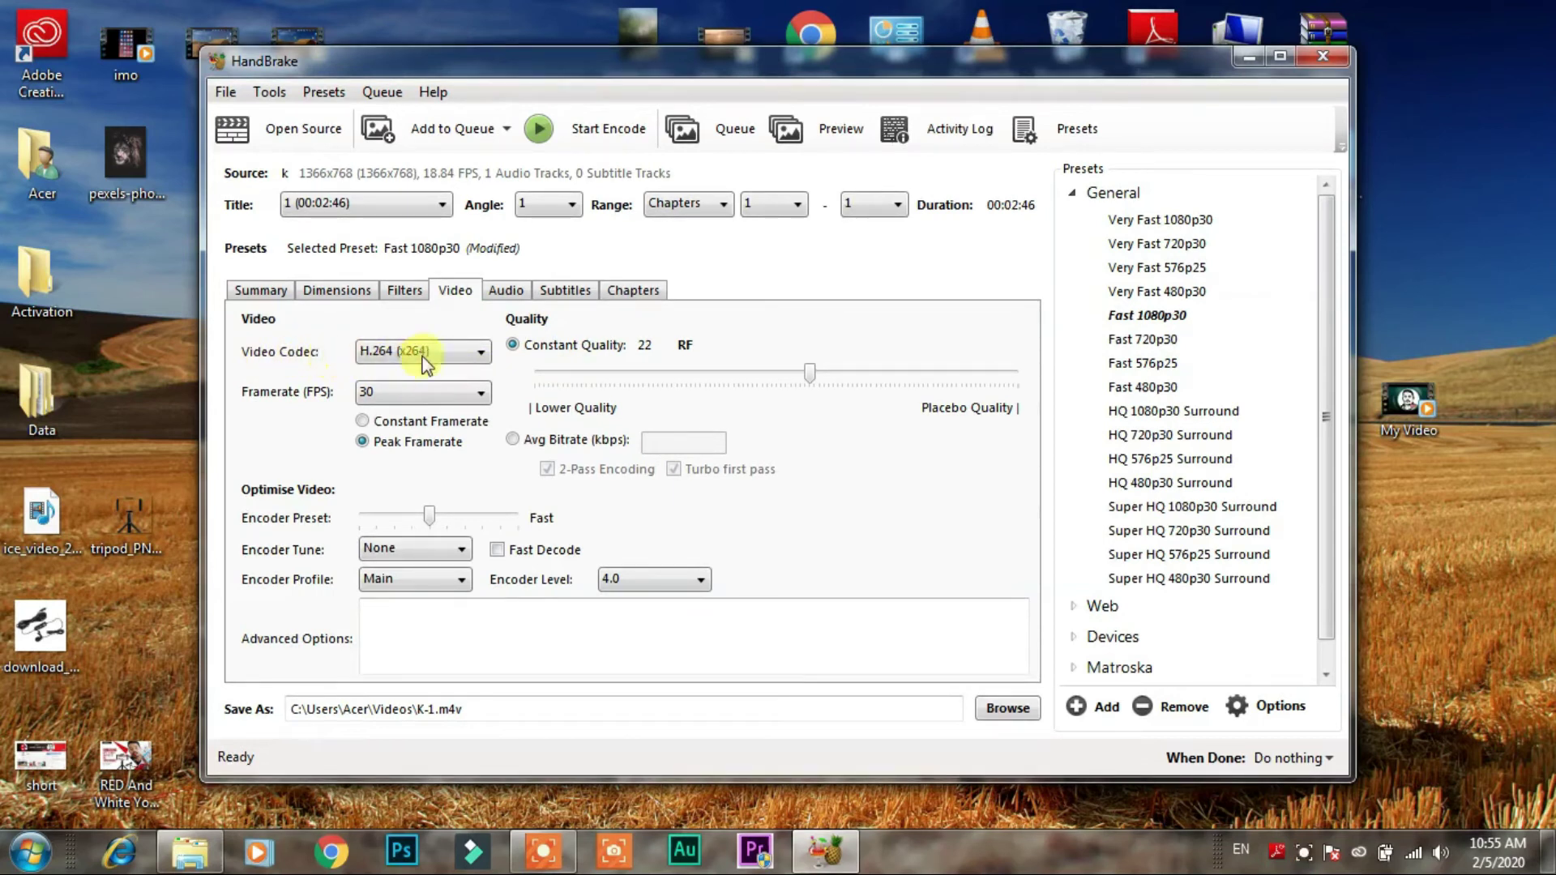
pyautogui.click(444, 354)
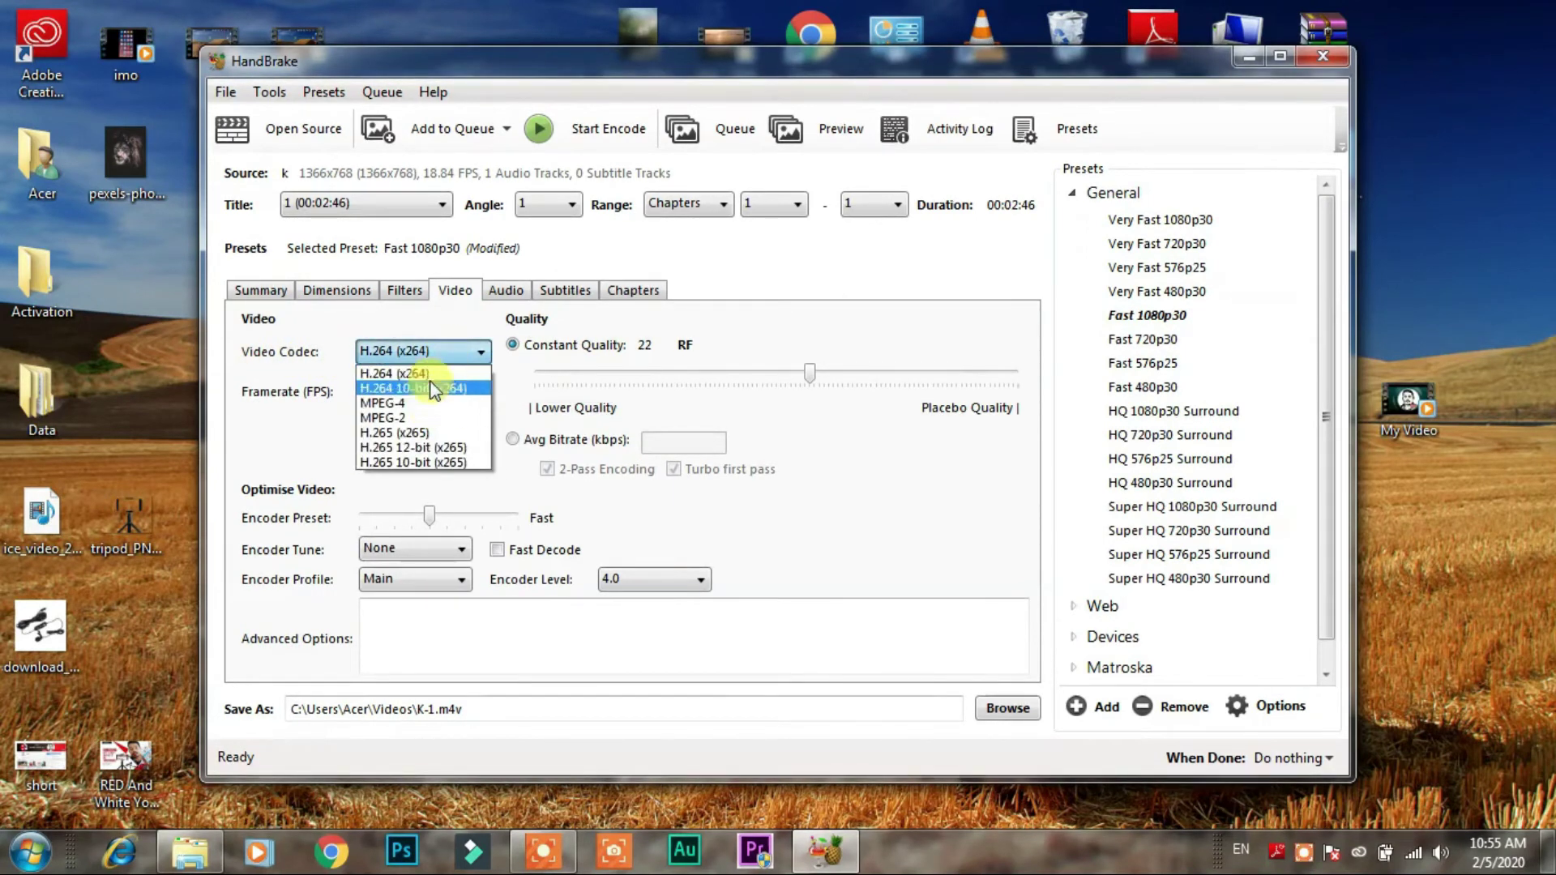
pyautogui.click(435, 376)
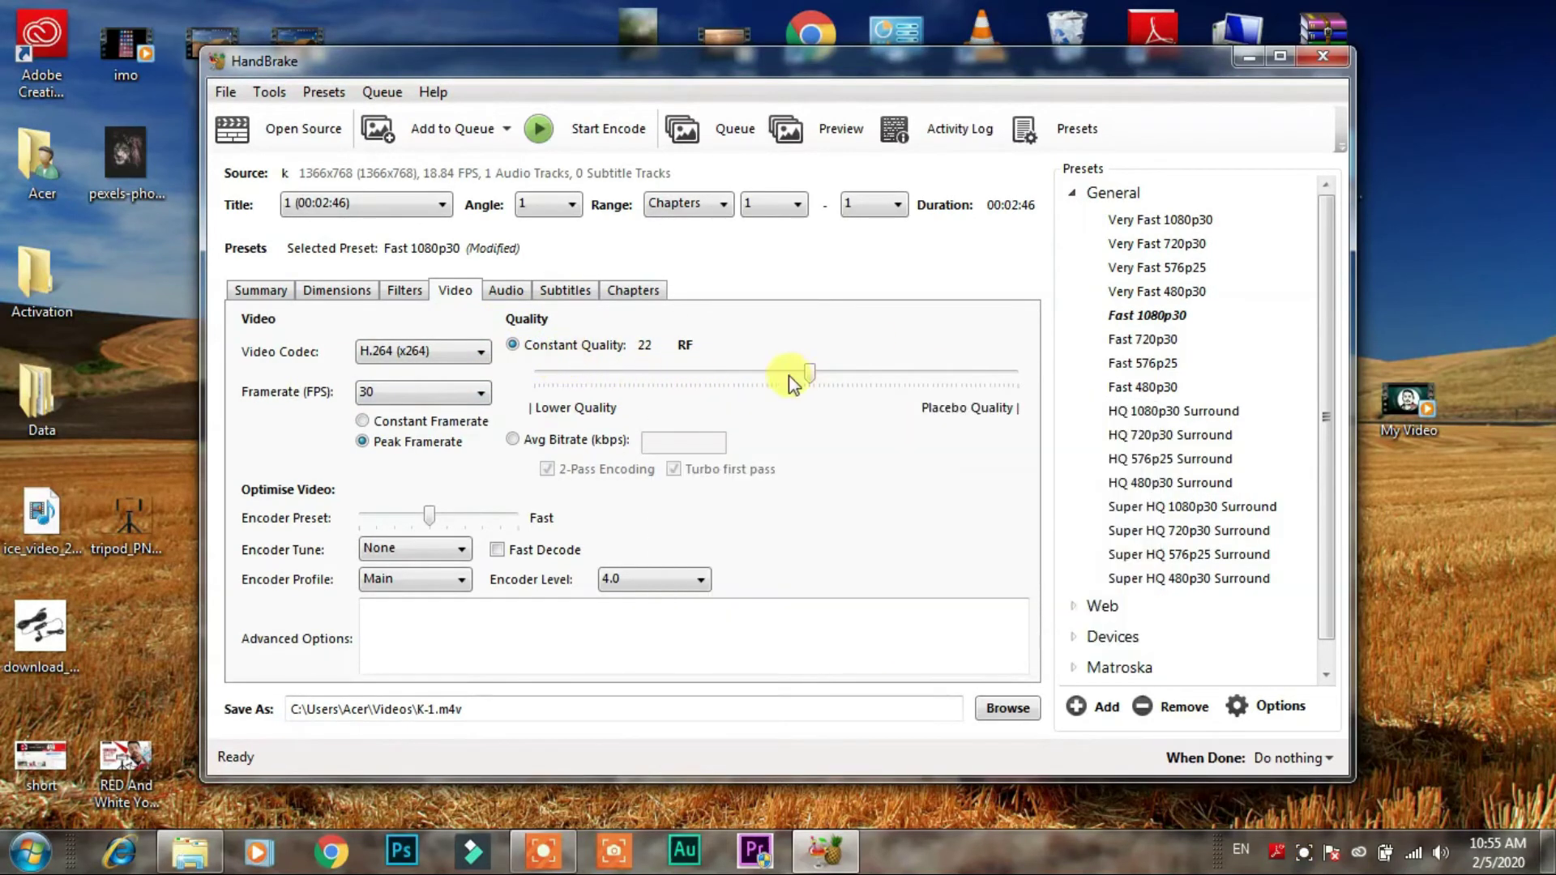
pyautogui.moveTo(808, 387)
pyautogui.moveTo(1008, 374)
# Set the audio track to the AAC (avcodec) codec in Bitrate mode, keeping 160 and the Stereo mixdown.
pyautogui.click(510, 292)
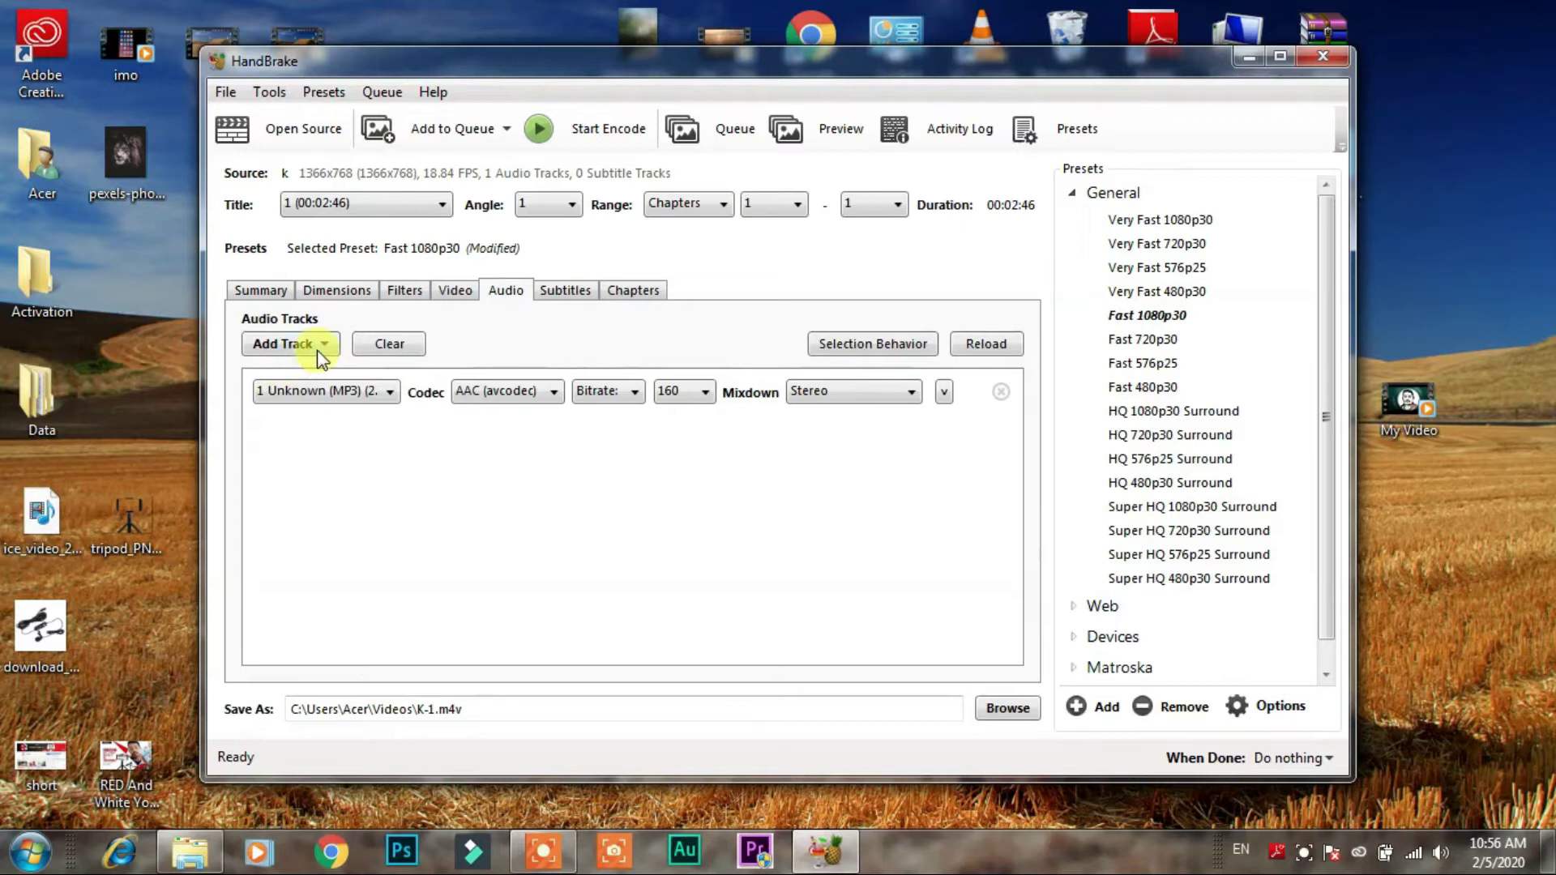
pyautogui.click(378, 387)
pyautogui.click(409, 413)
pyautogui.click(543, 392)
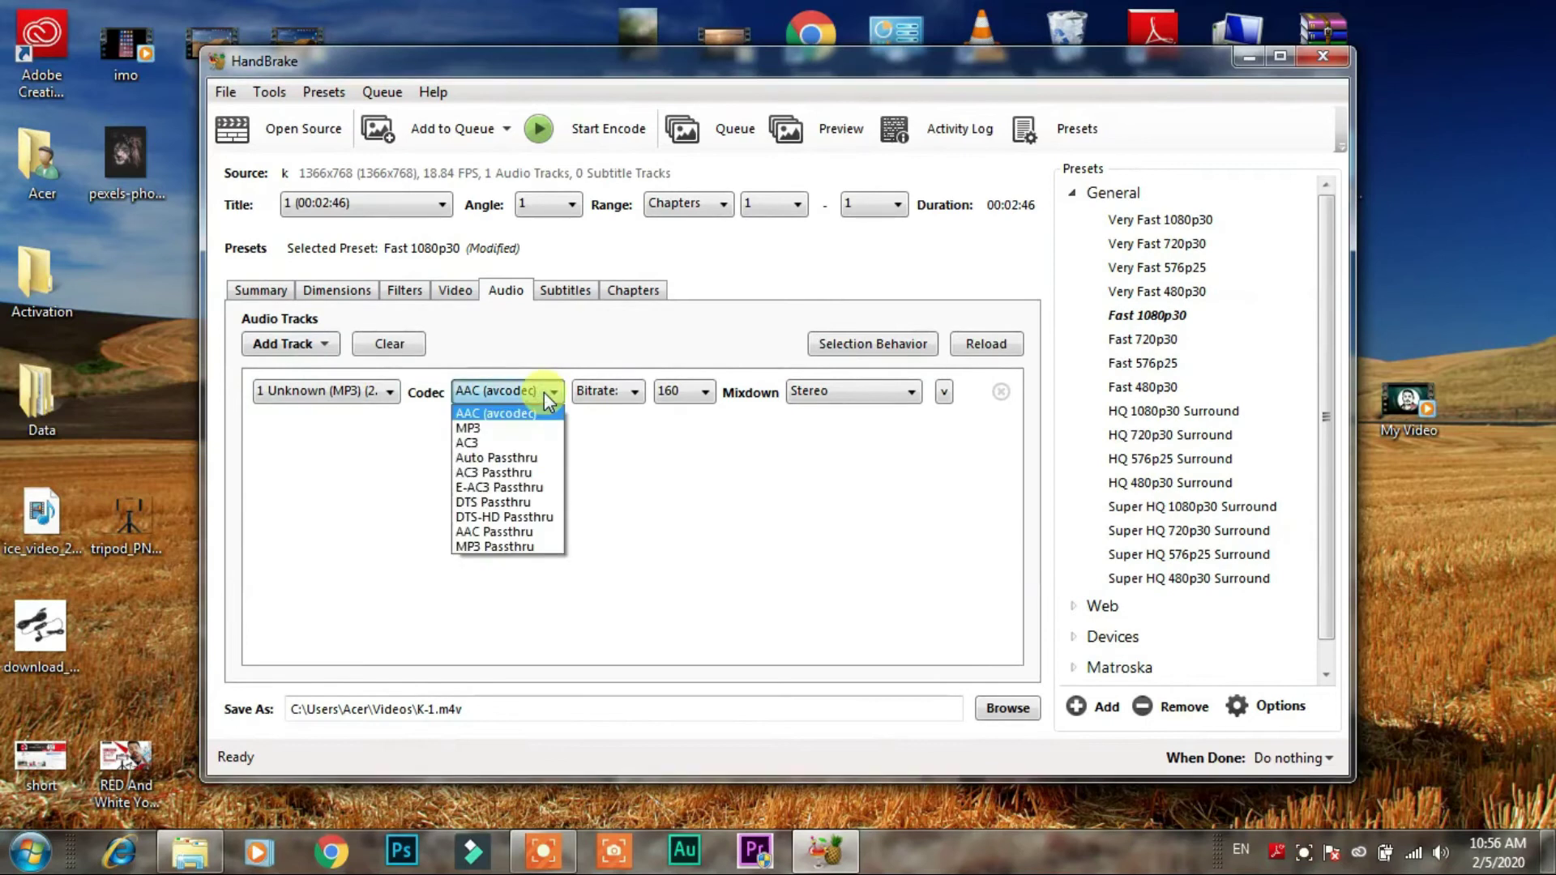
pyautogui.click(496, 414)
pyautogui.click(632, 392)
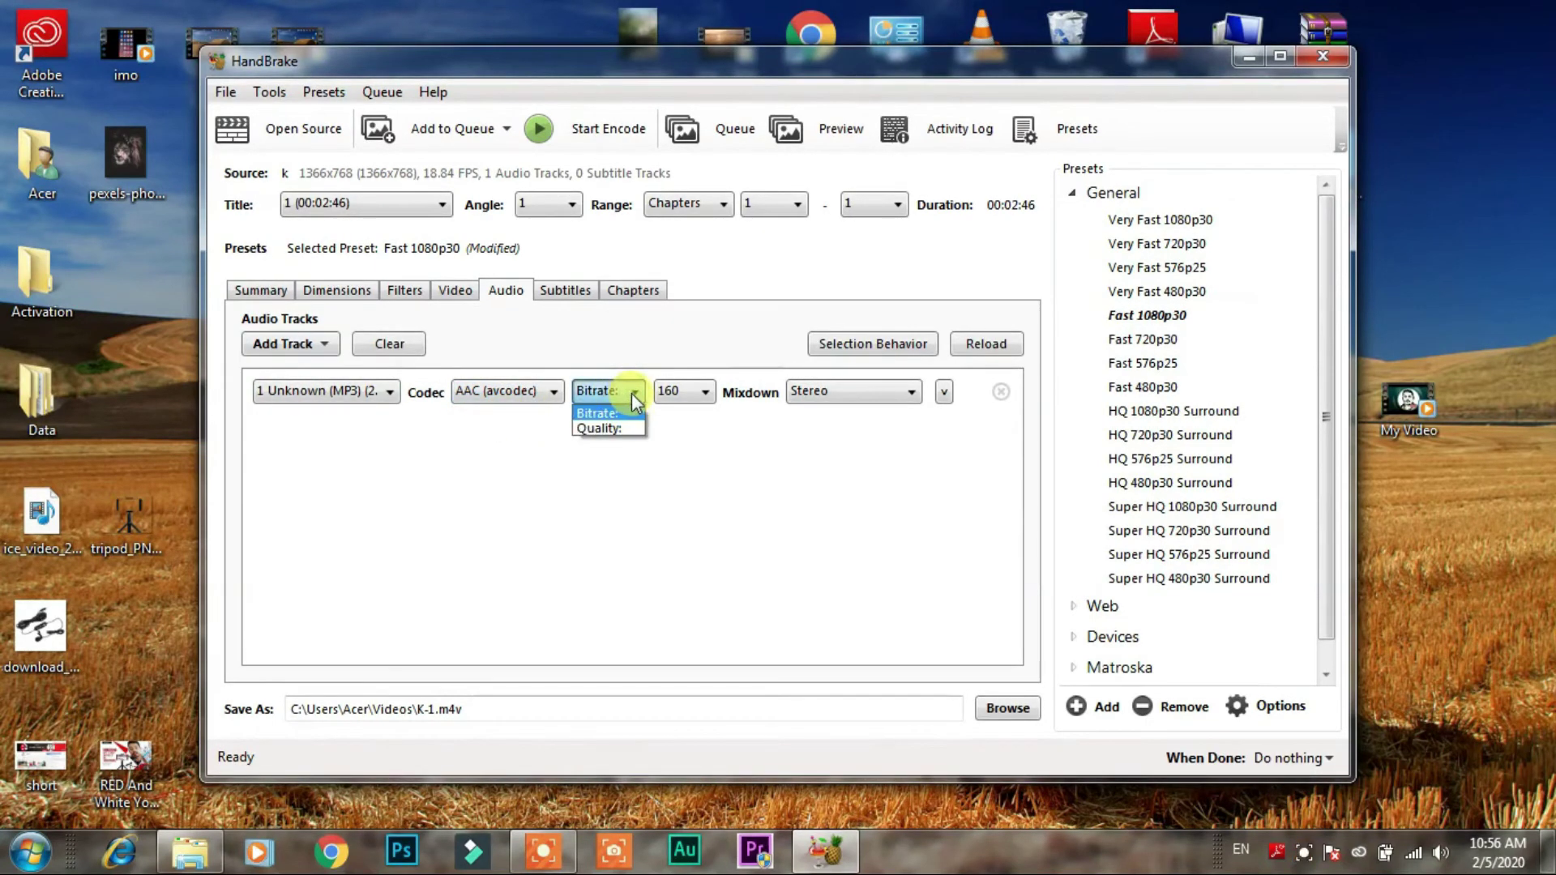
pyautogui.click(615, 413)
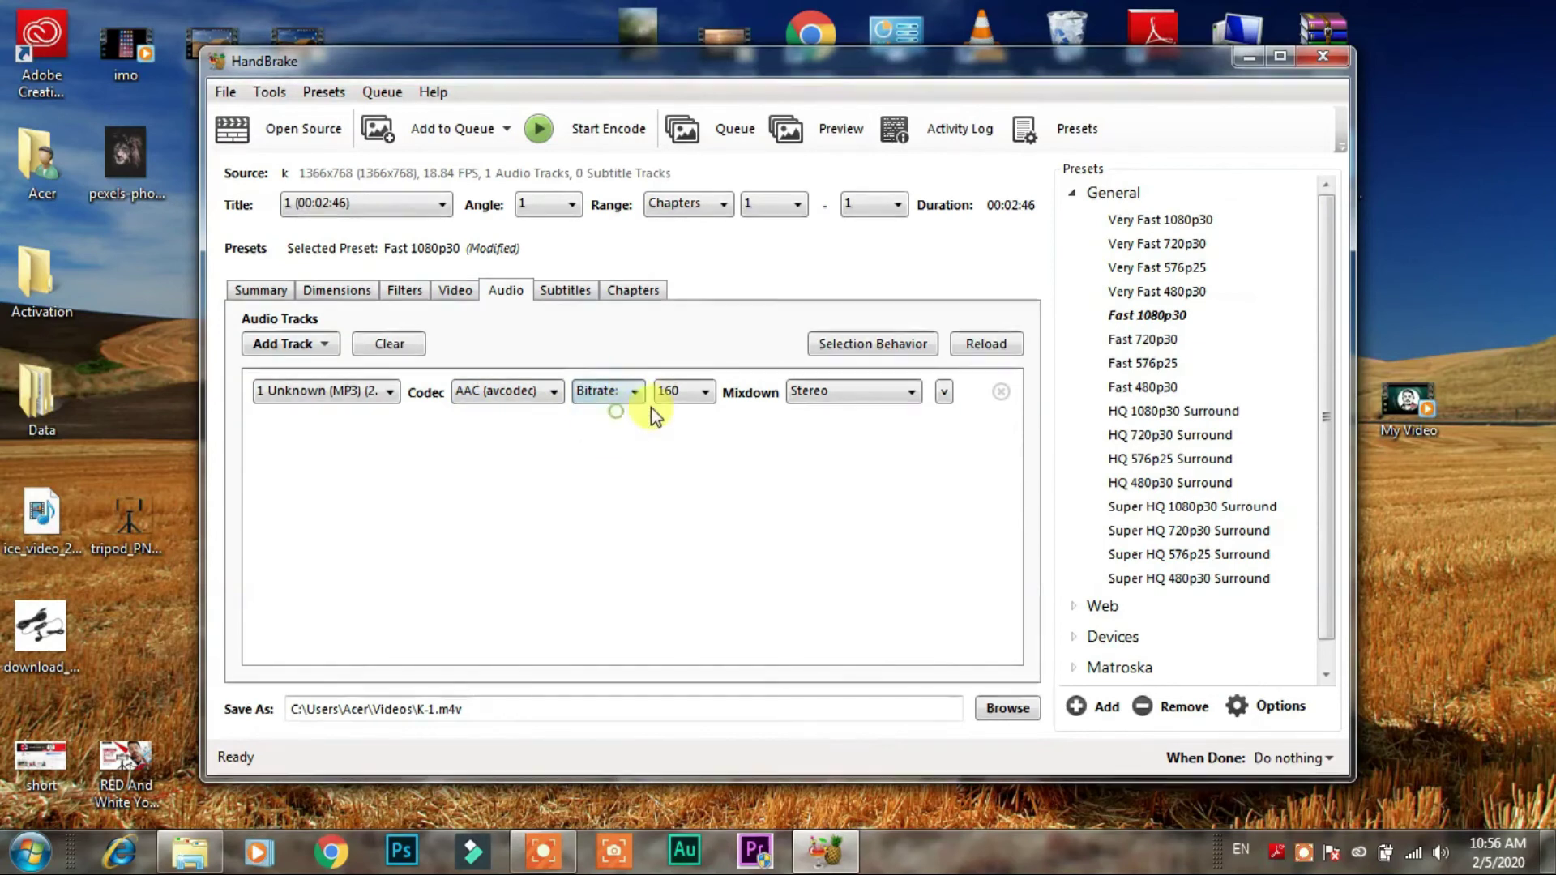
pyautogui.click(703, 393)
pyautogui.click(704, 392)
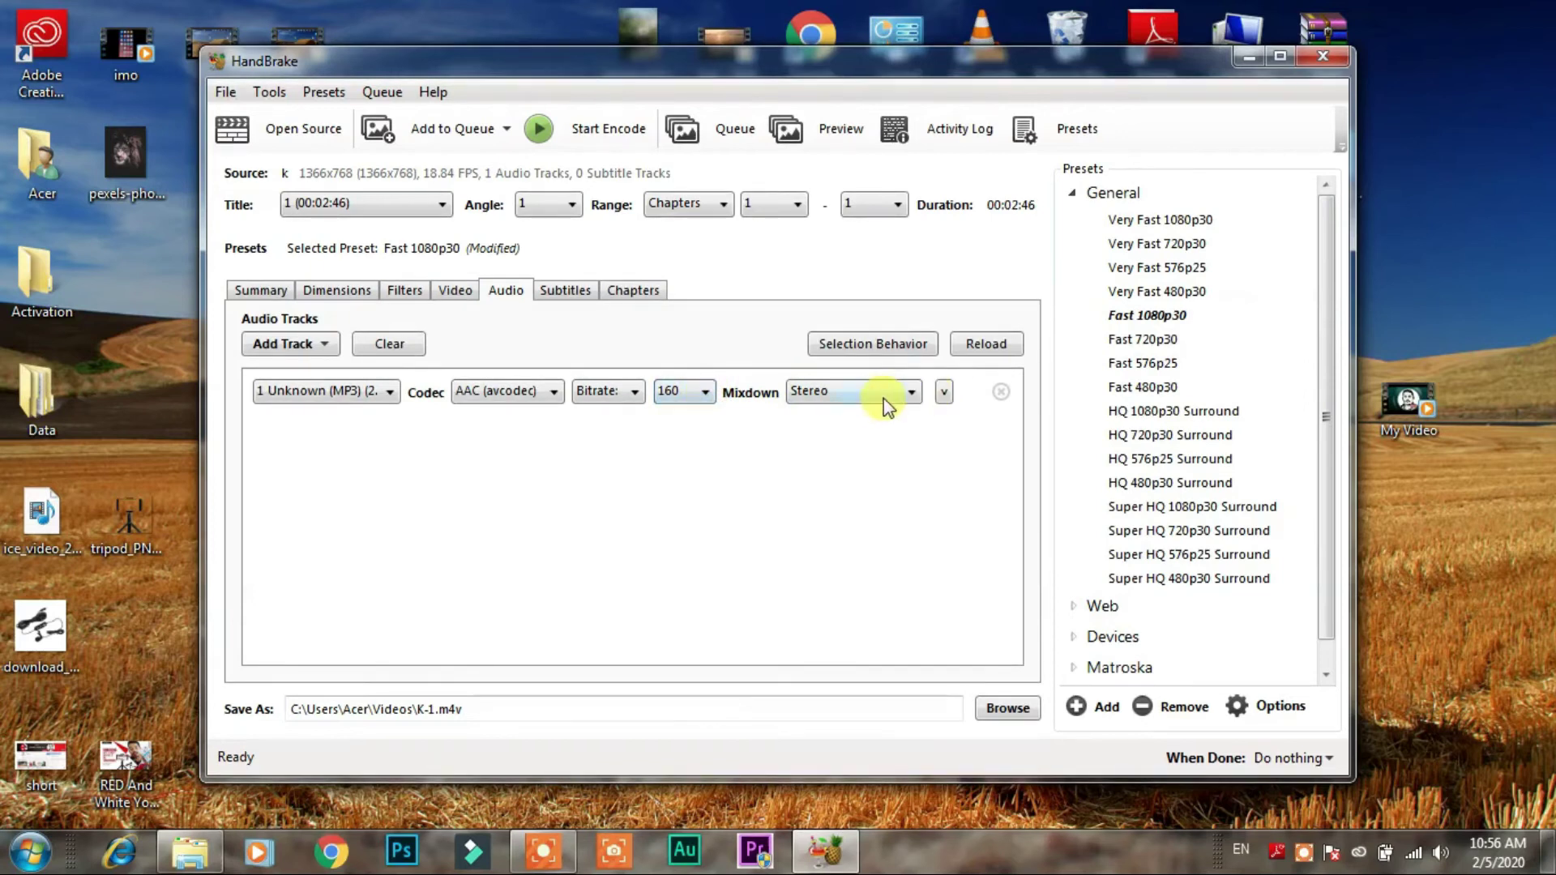
pyautogui.click(906, 394)
pyautogui.click(913, 397)
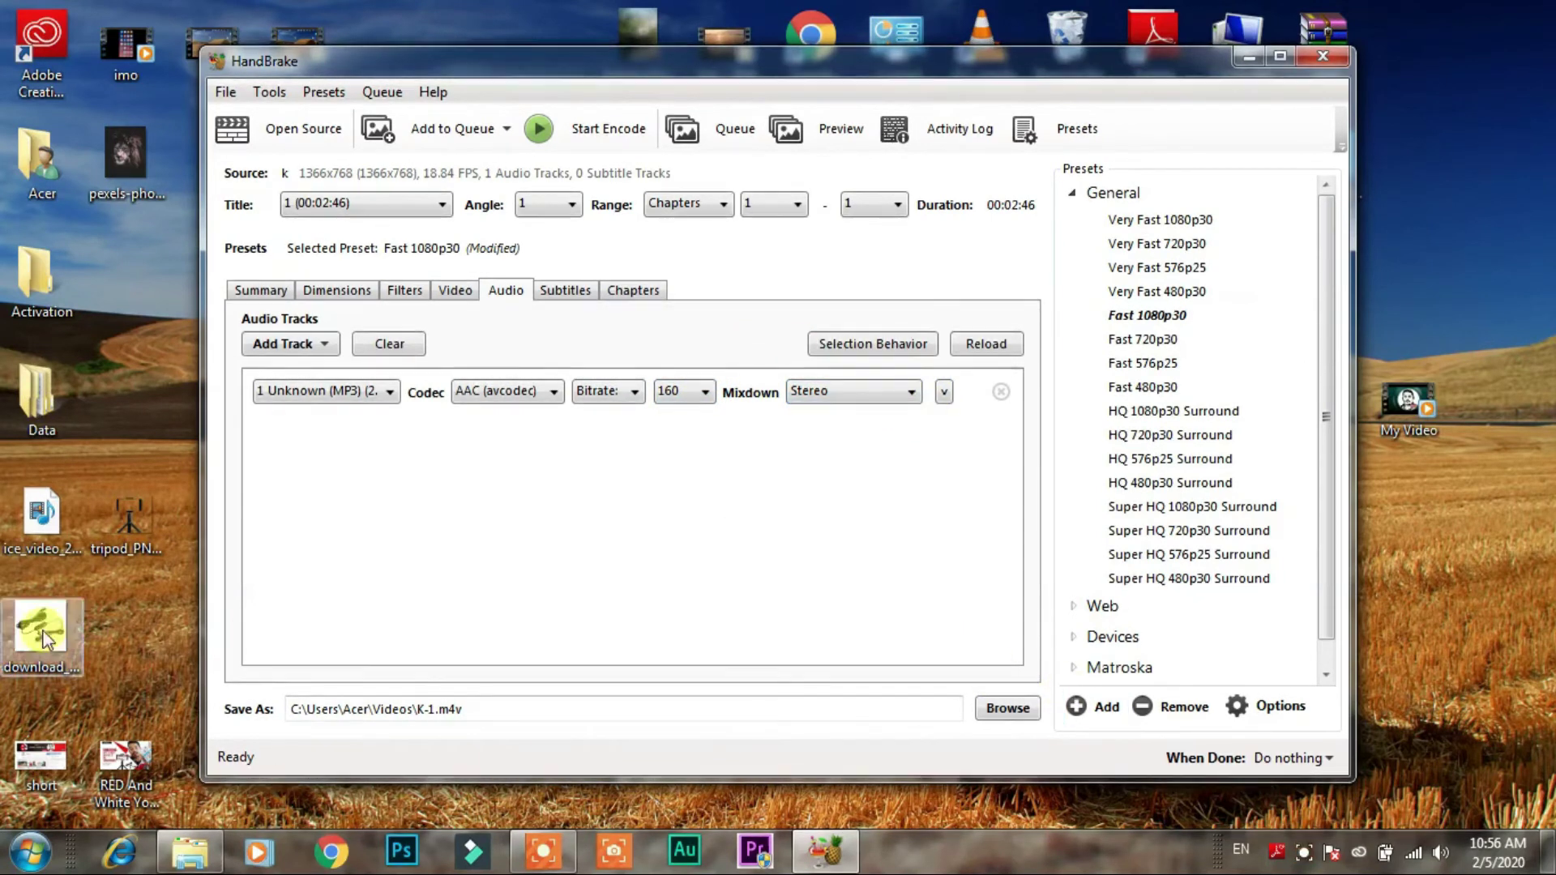
# Review the subtitle and chapter settings, and set the output file to save on the Desktop as "kc 1" in mp4 format.
pyautogui.click(545, 294)
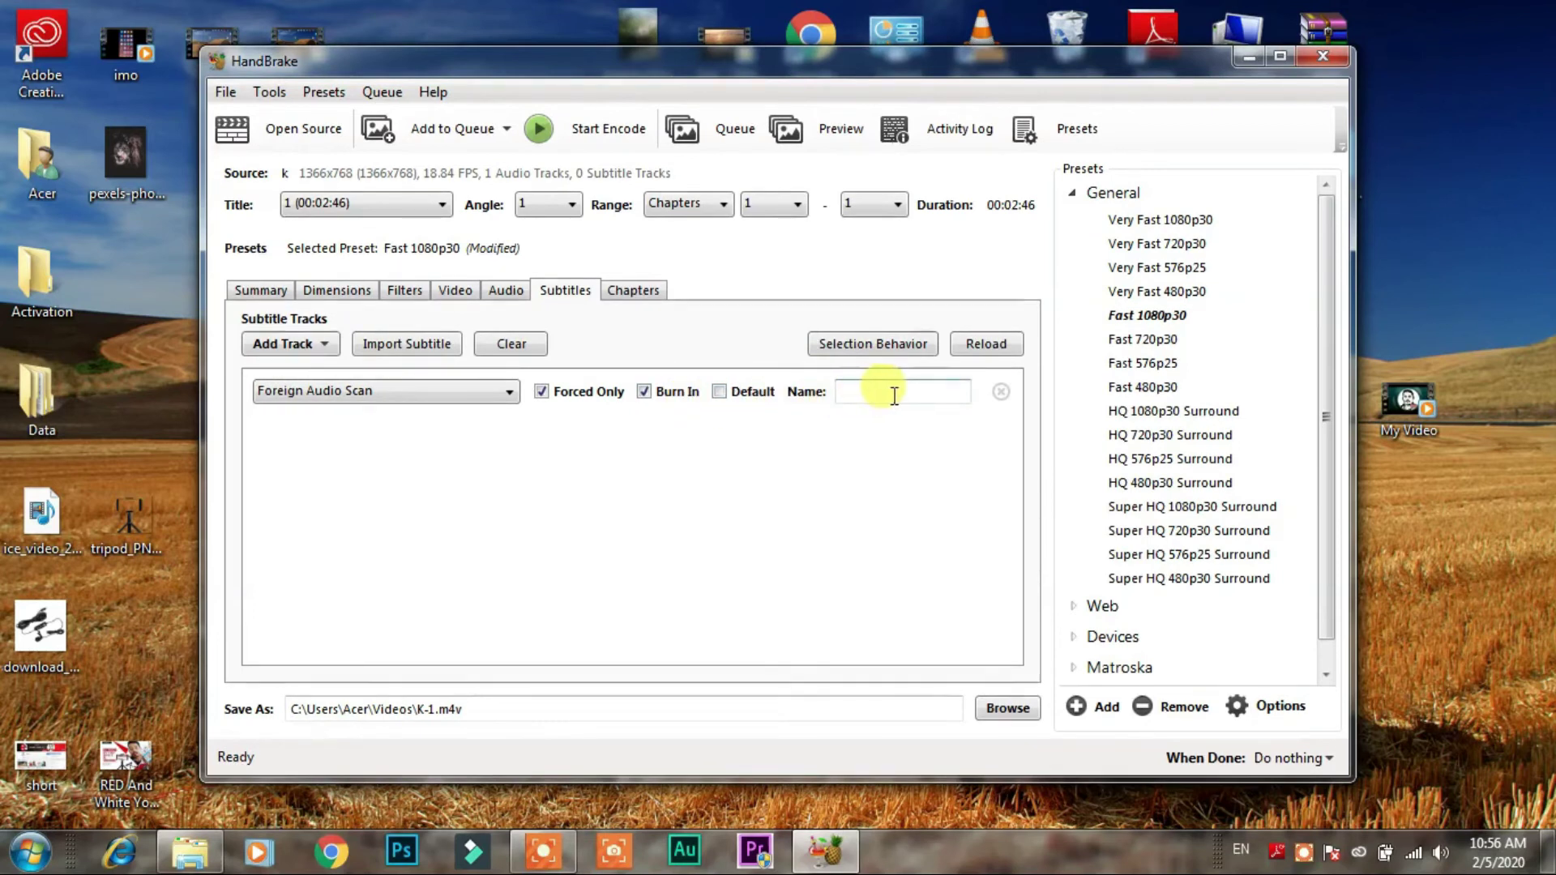
pyautogui.click(628, 304)
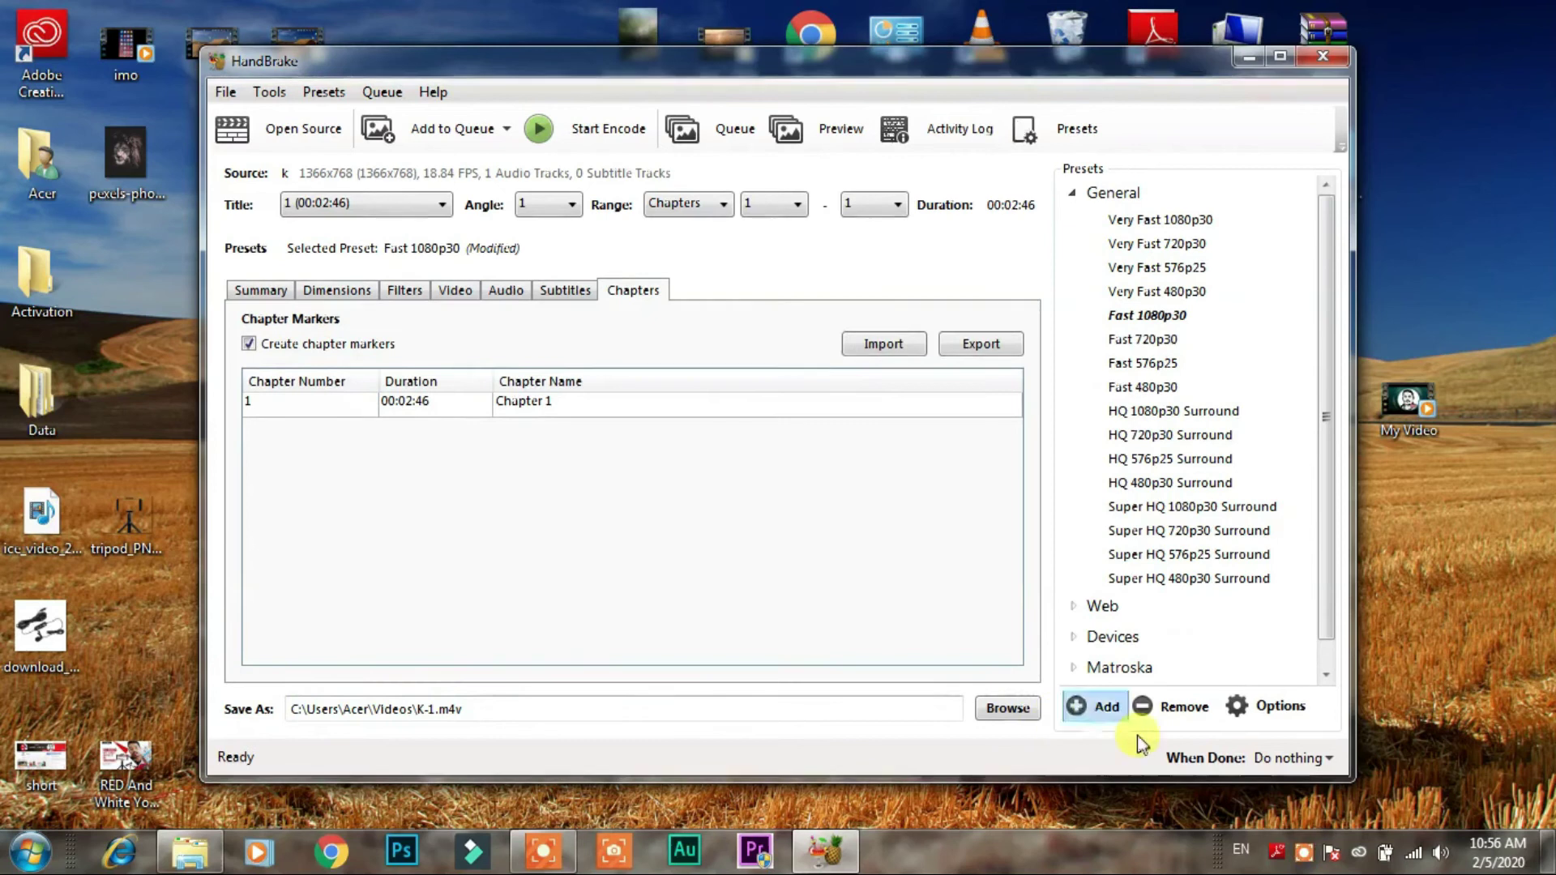
pyautogui.click(1007, 708)
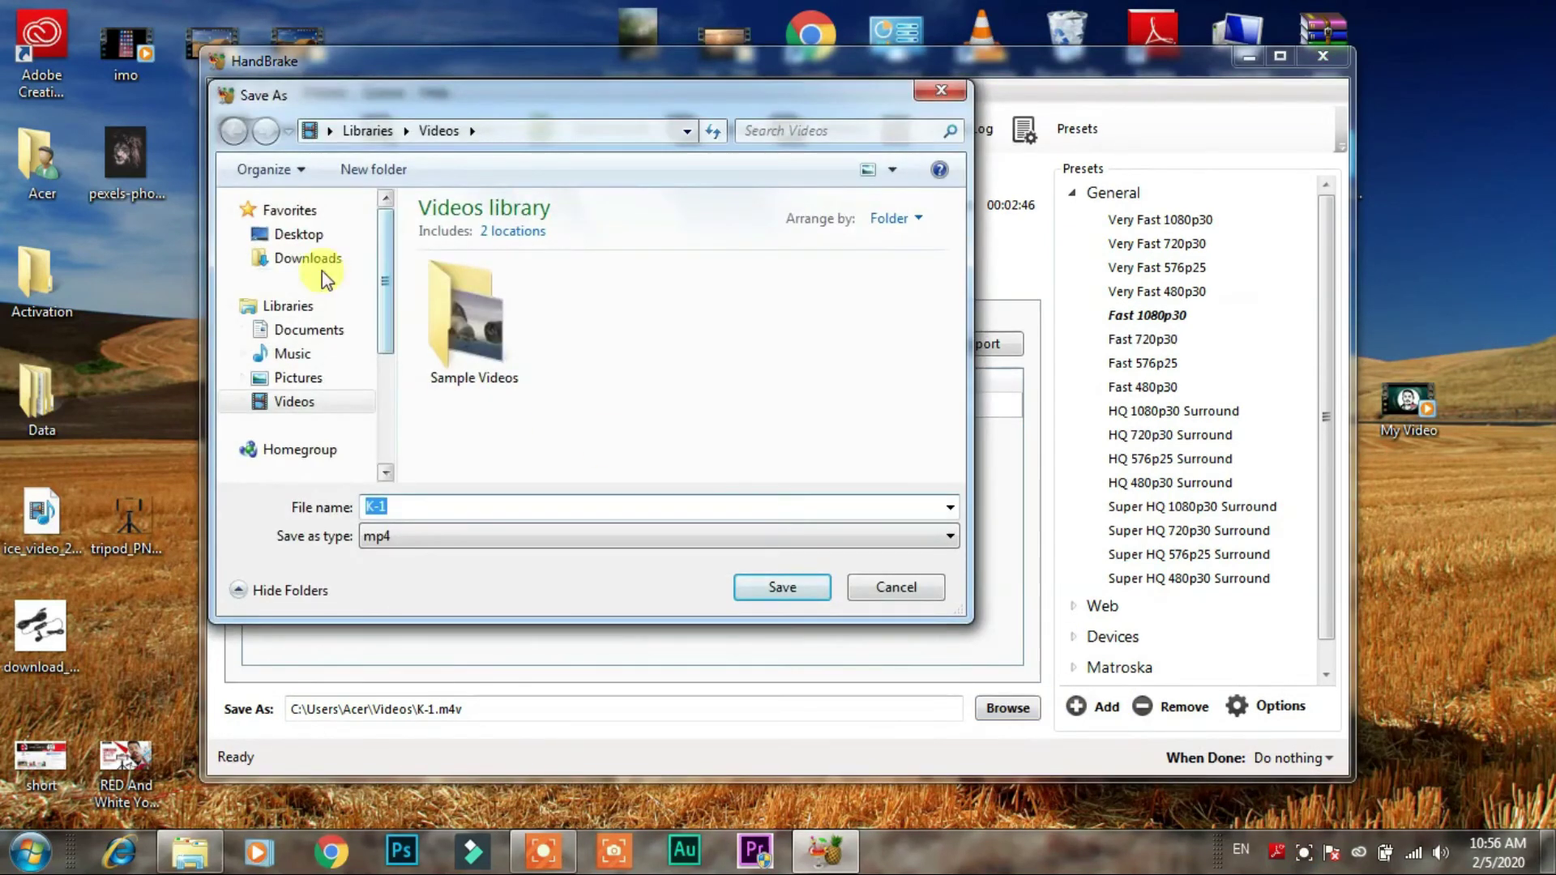
pyautogui.click(288, 233)
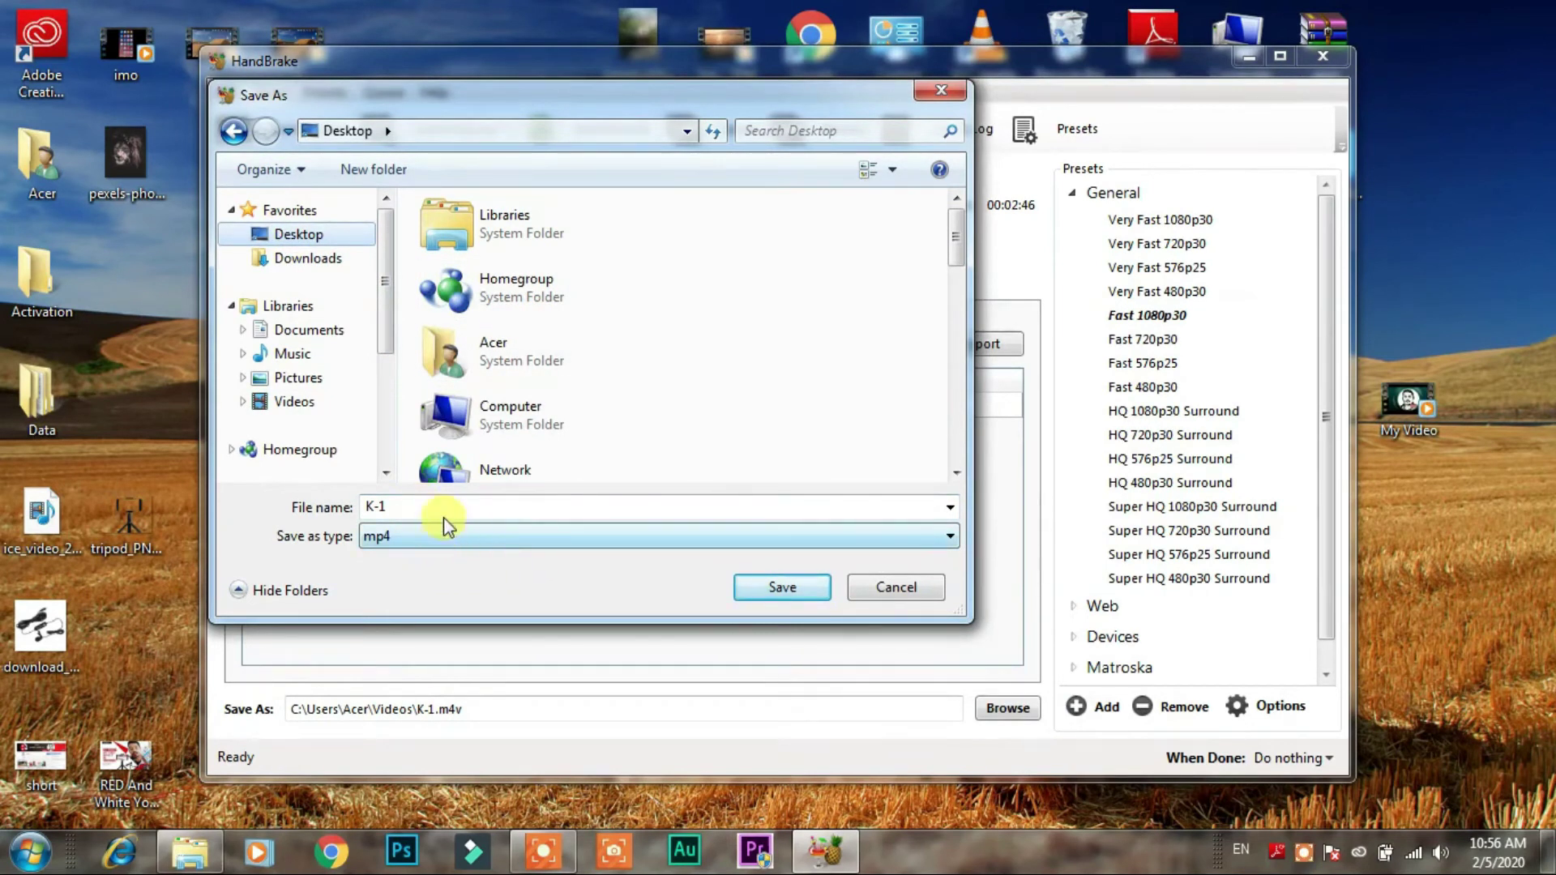
pyautogui.doubleClick(414, 504)
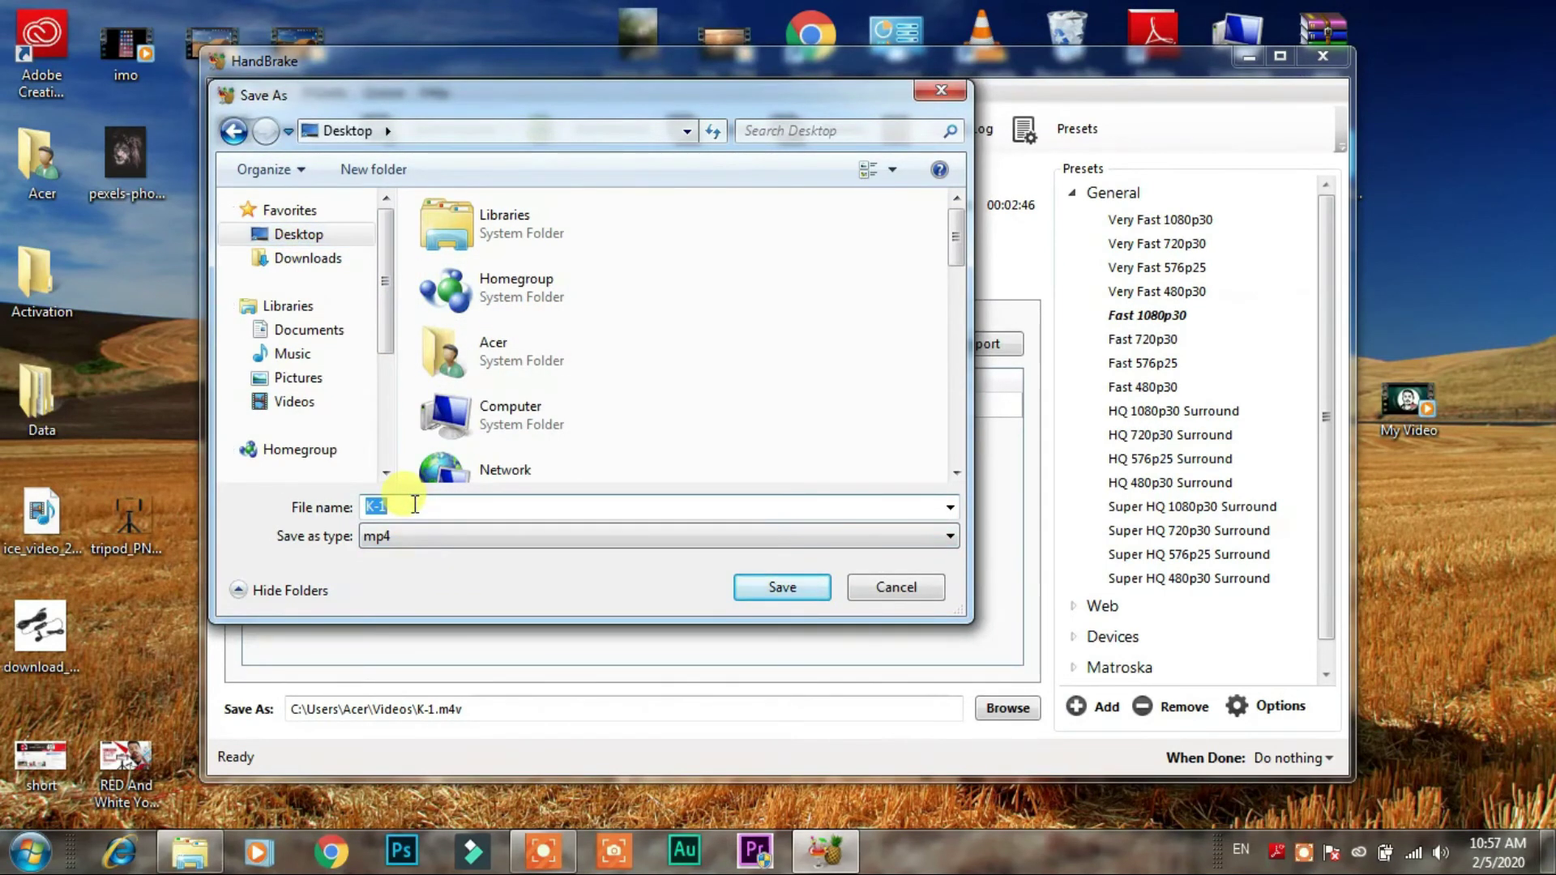
pyautogui.write('kc 1')
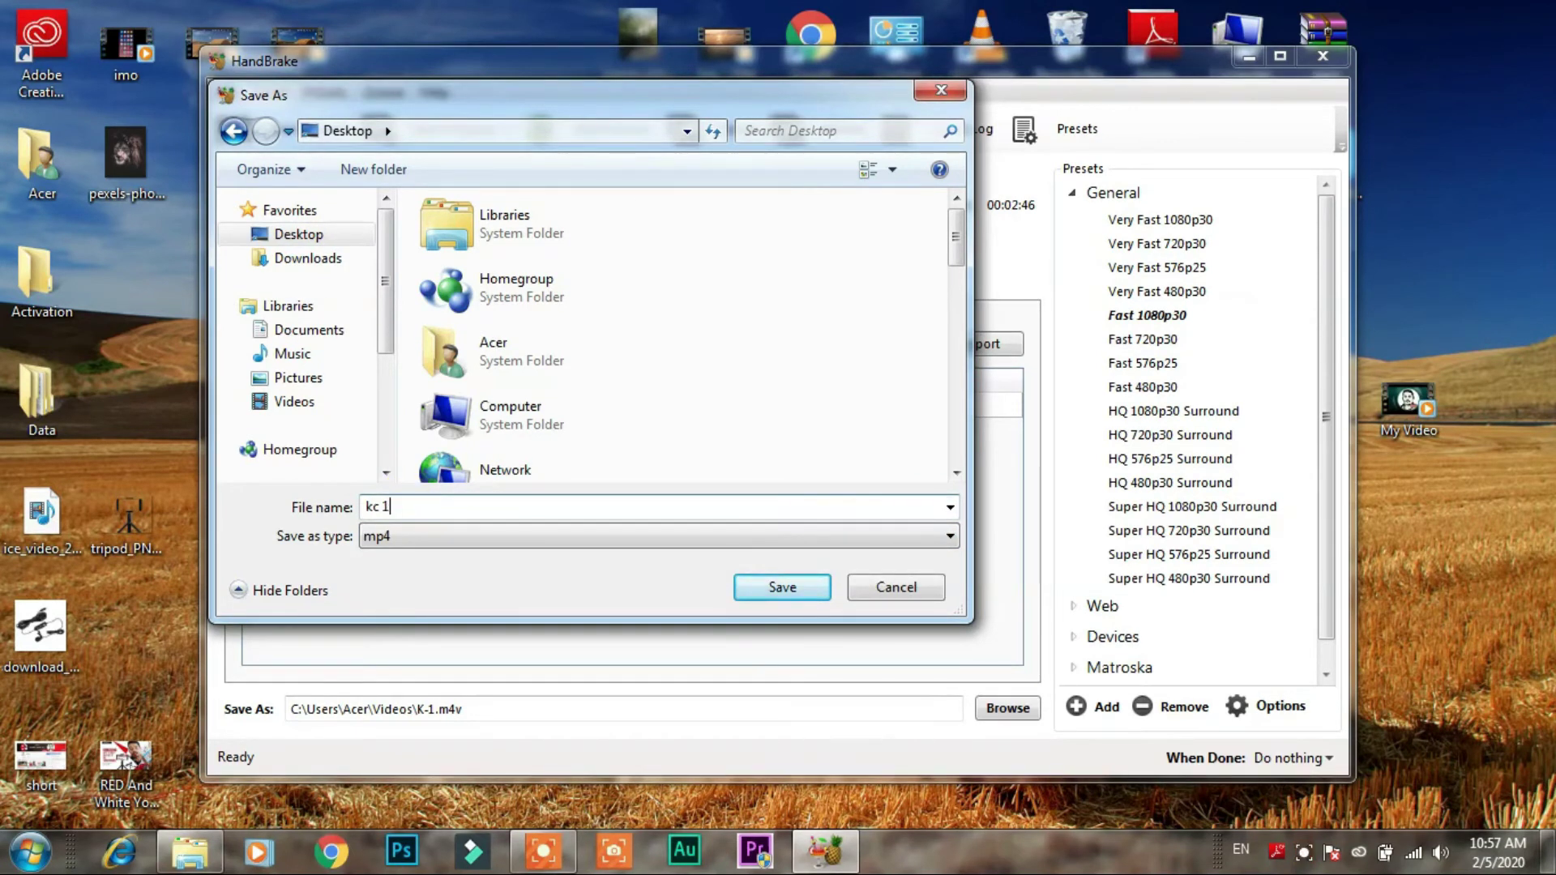
pyautogui.click(783, 587)
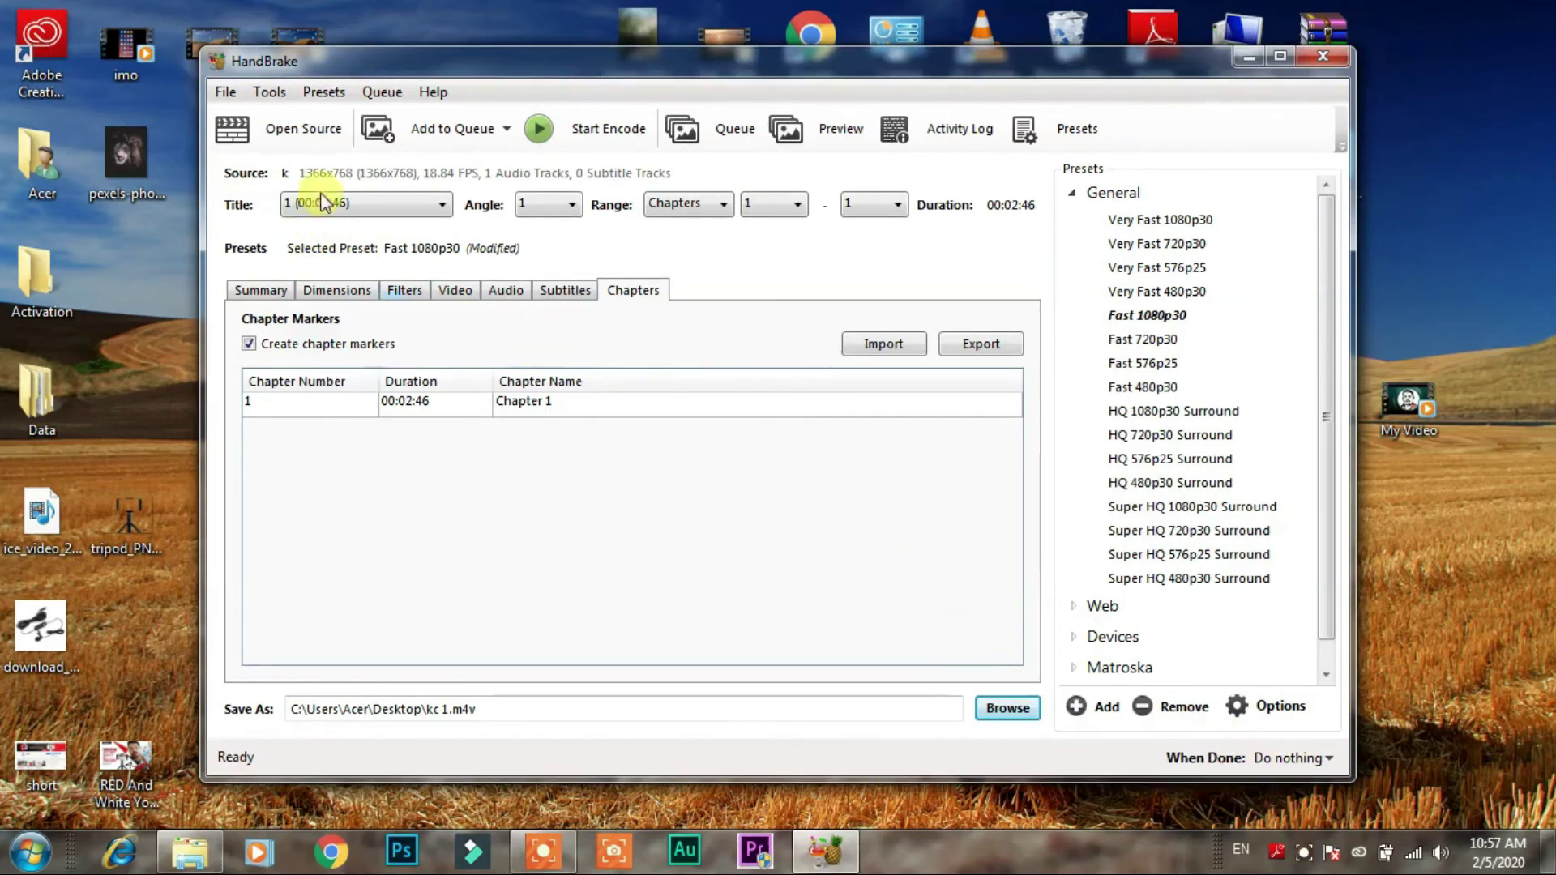
# Start encoding the video, pause the encode, and exit HandBrake, agreeing to stop the running encode.
pyautogui.click(546, 126)
pyautogui.click(626, 140)
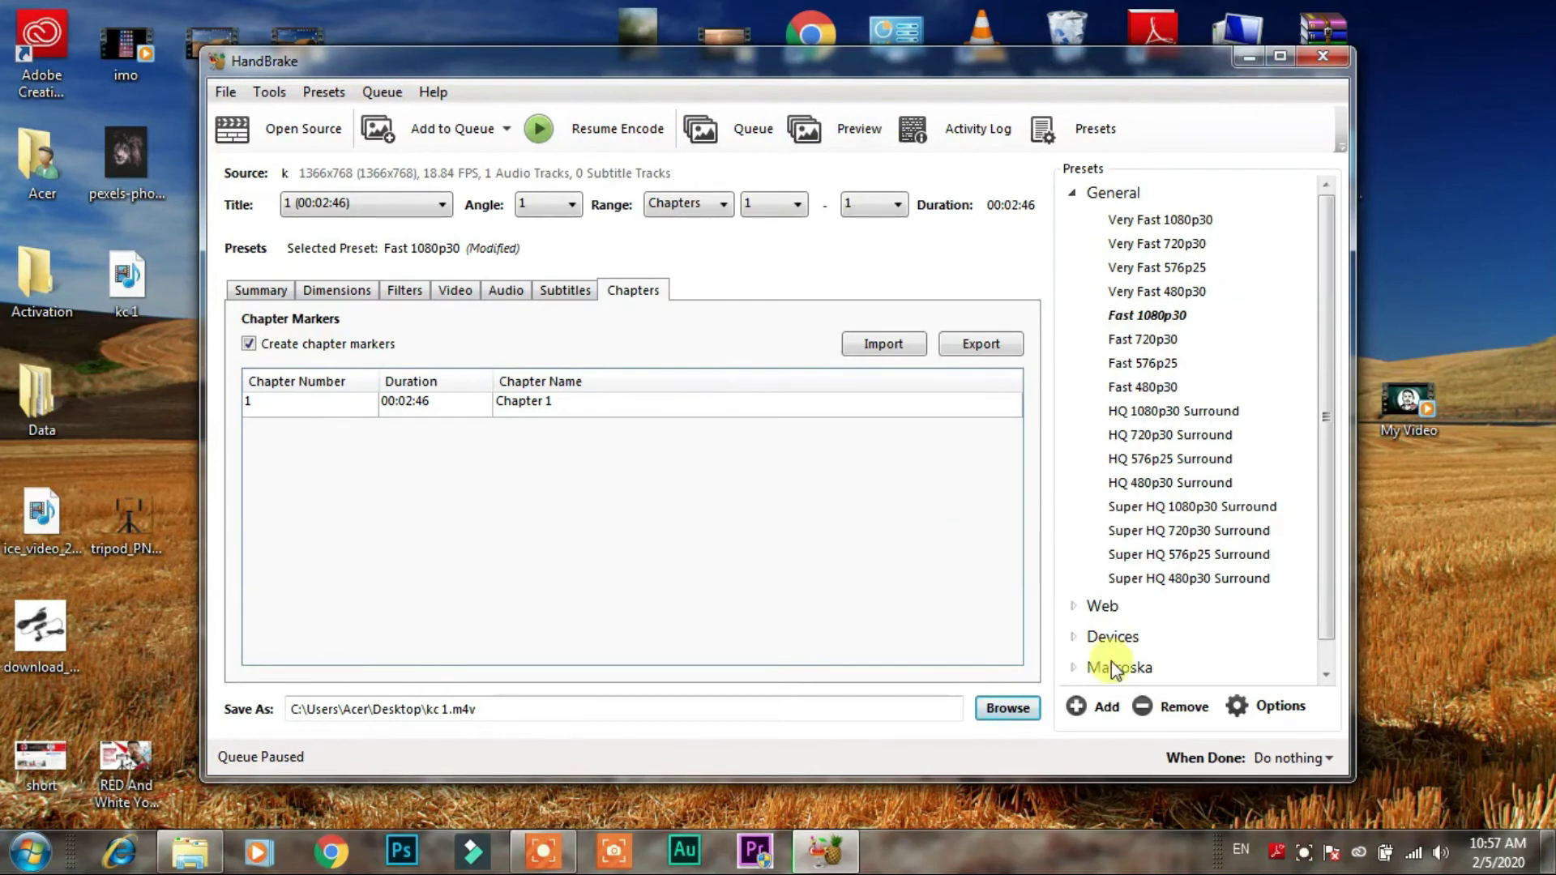
pyautogui.click(1343, 61)
pyautogui.click(830, 516)
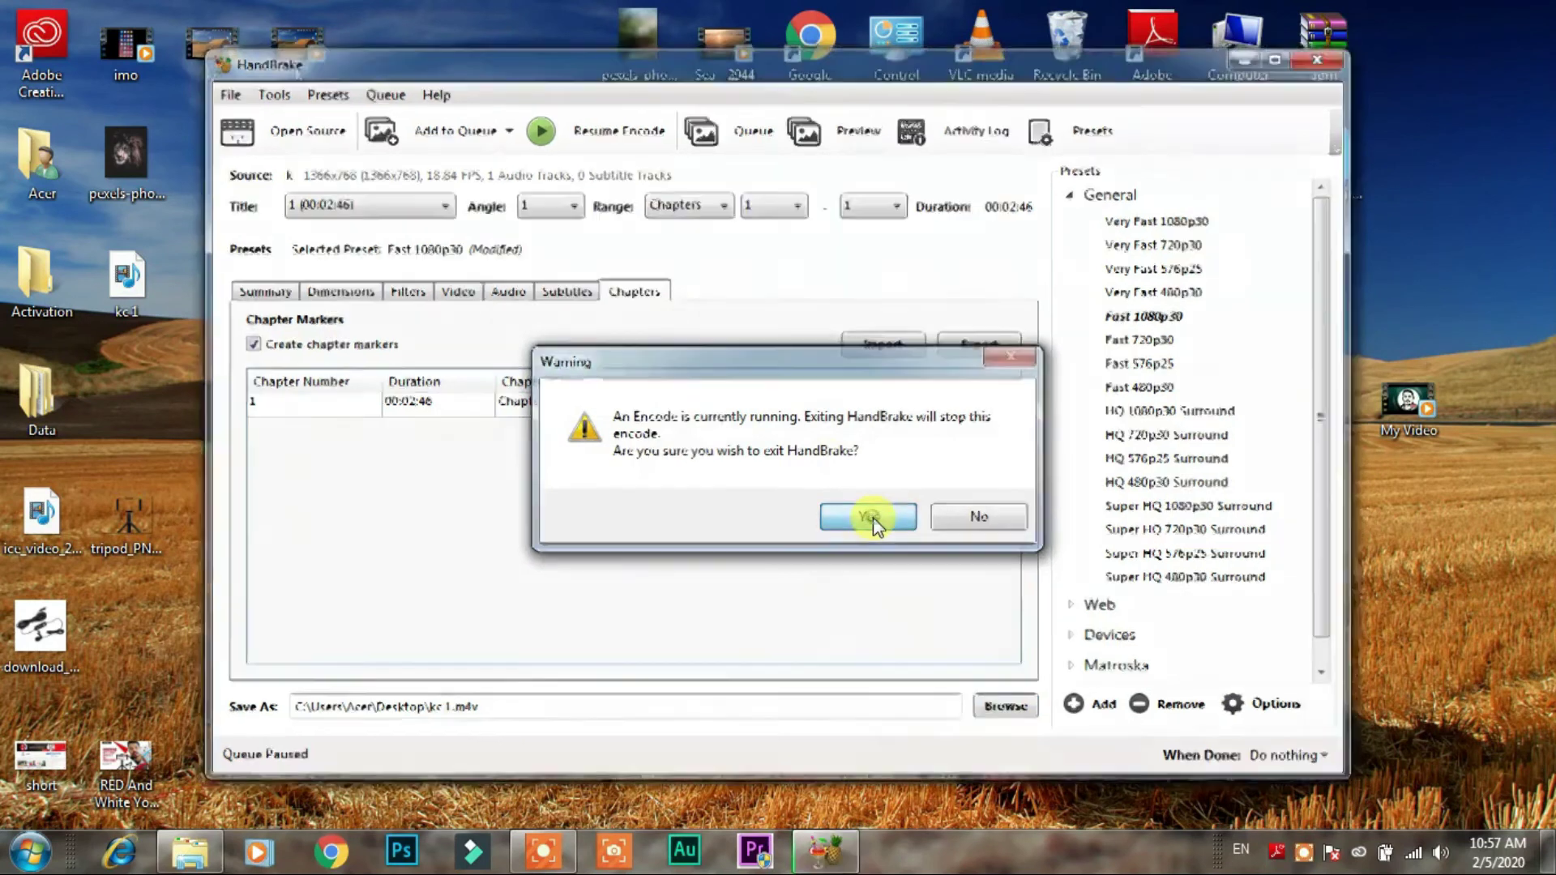
# Open the properties of the original video "k" on the desktop to check its file size.
pyautogui.moveTo(371, 141); pyautogui.dragTo(426, 99)
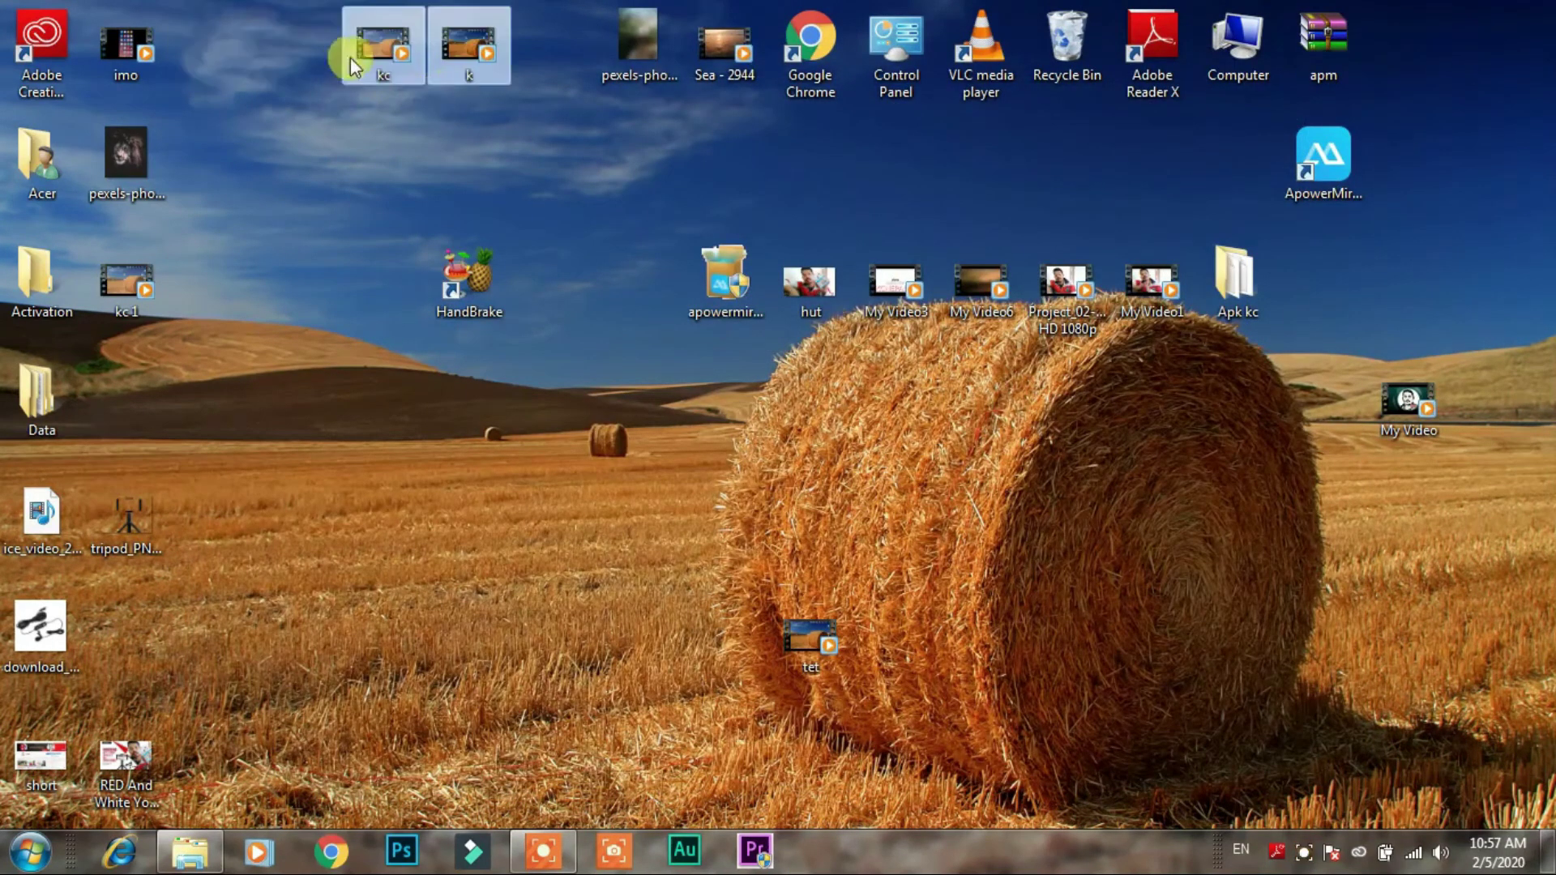
pyautogui.click(410, 172)
pyautogui.rightClick(455, 42)
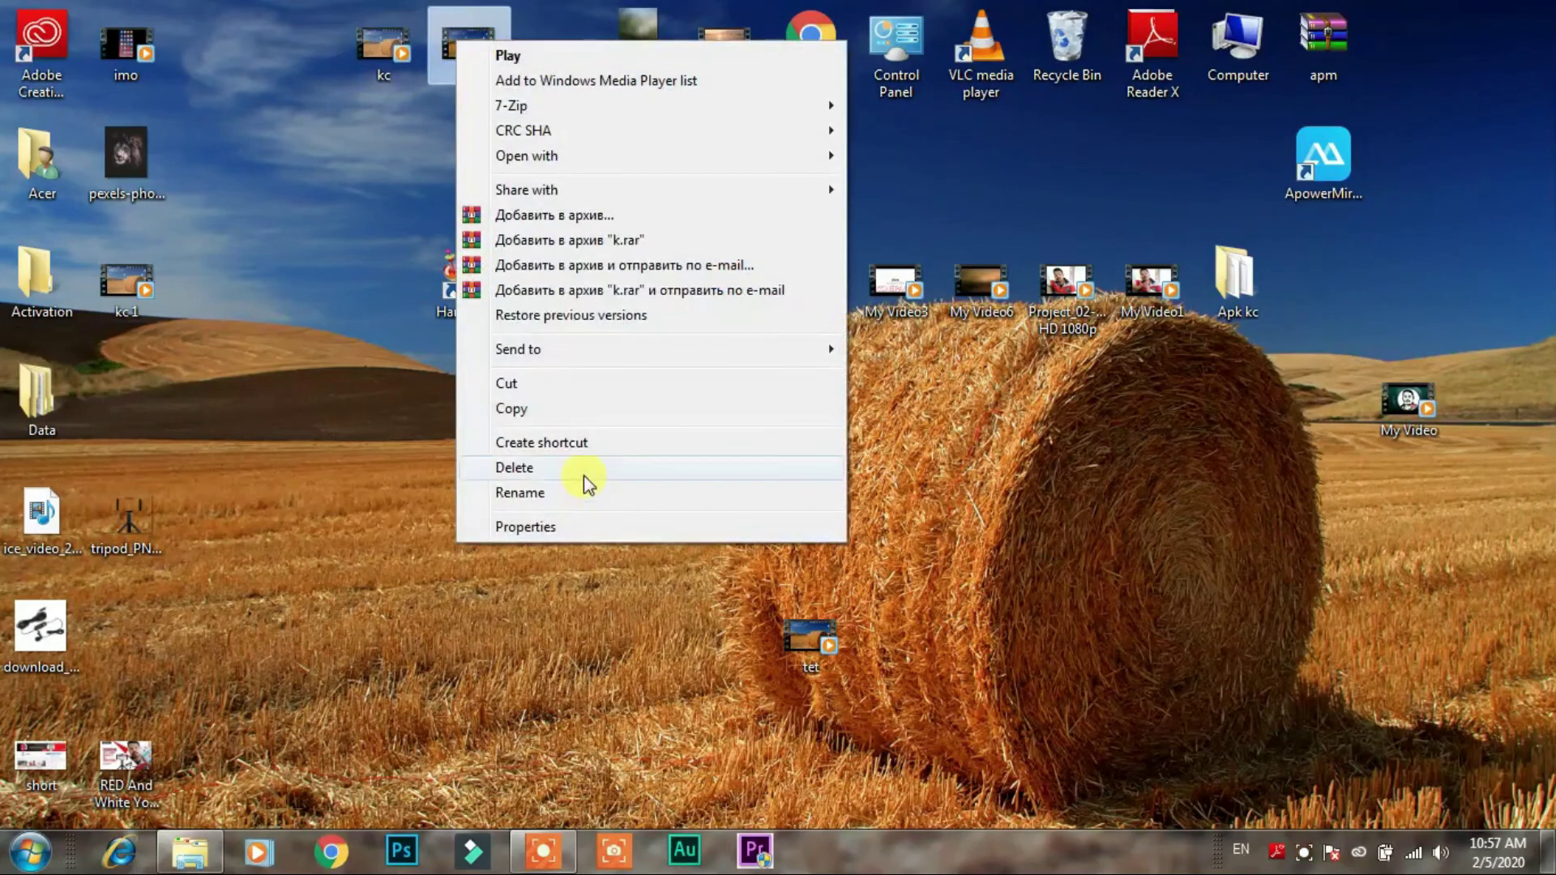
pyautogui.click(590, 524)
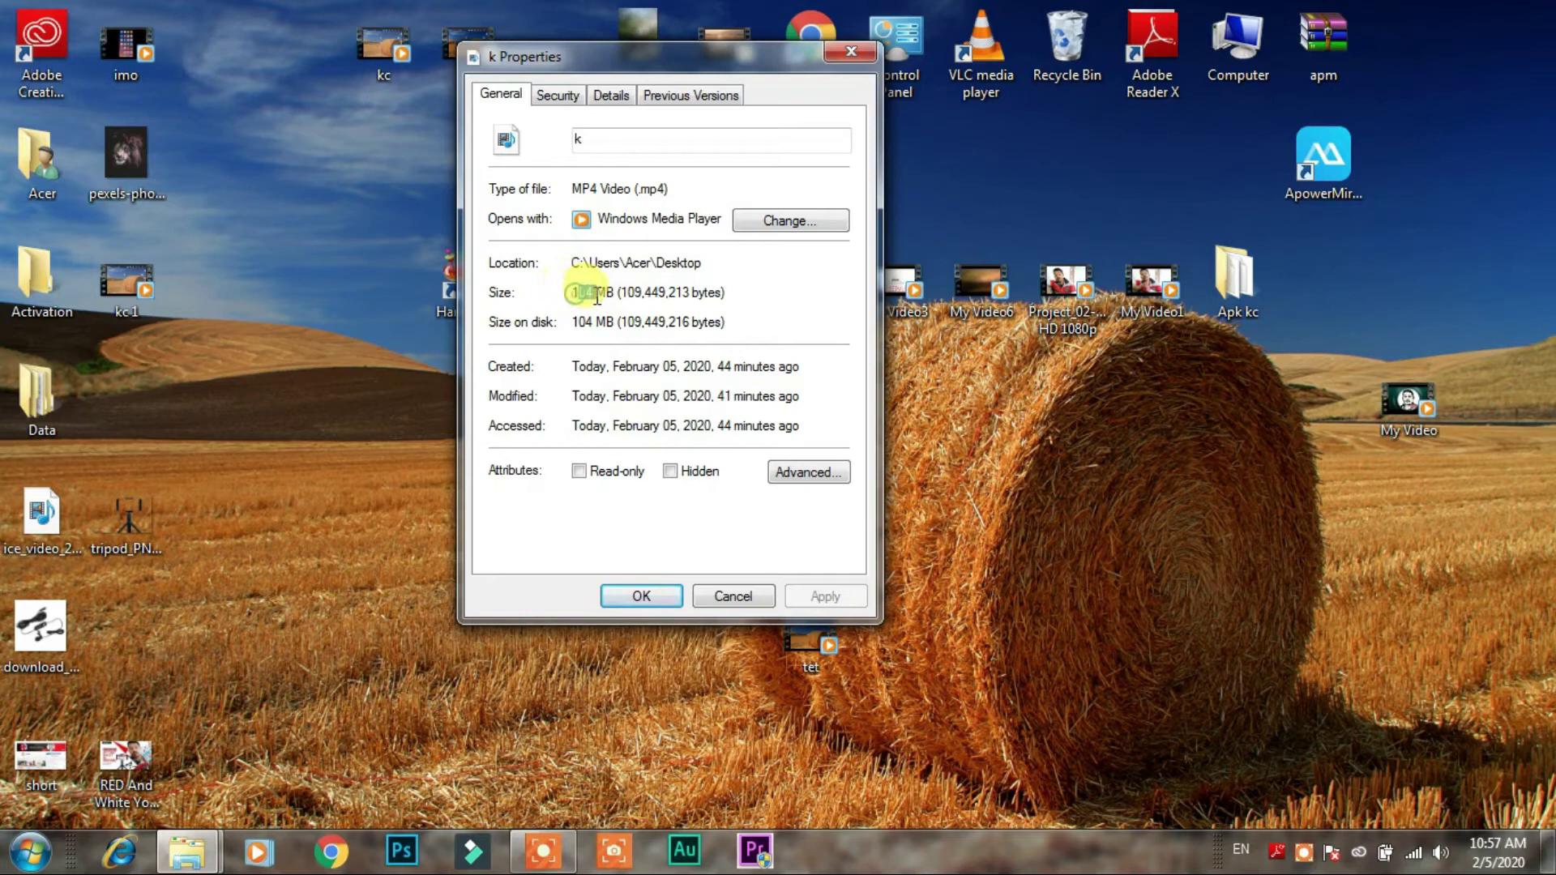
pyautogui.click(395, 162)
pyautogui.click(369, 66)
pyautogui.rightClick(370, 68)
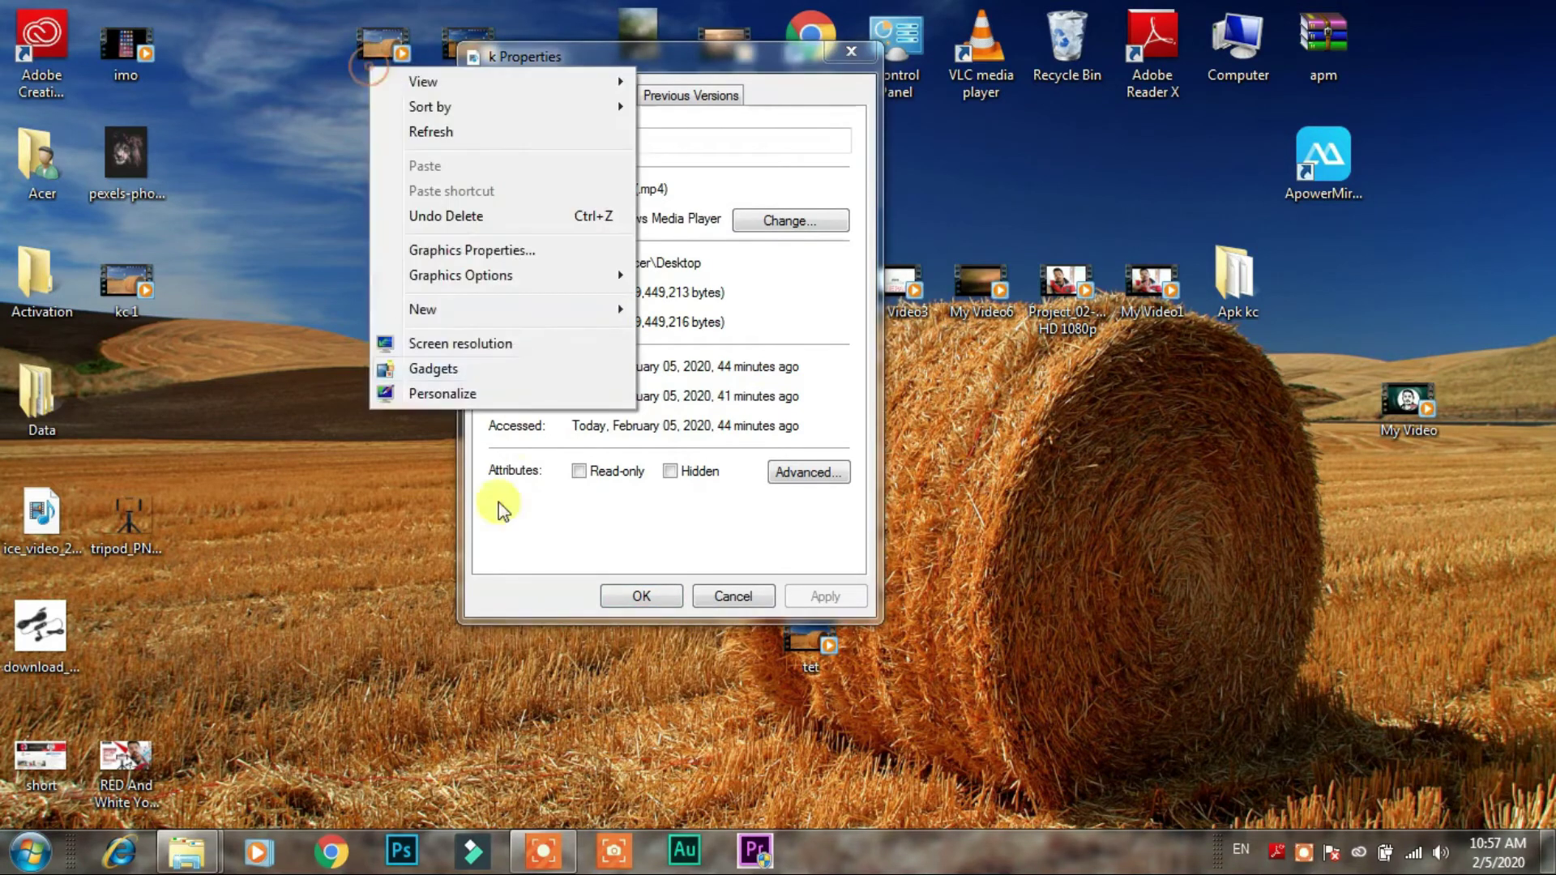
pyautogui.click(463, 395)
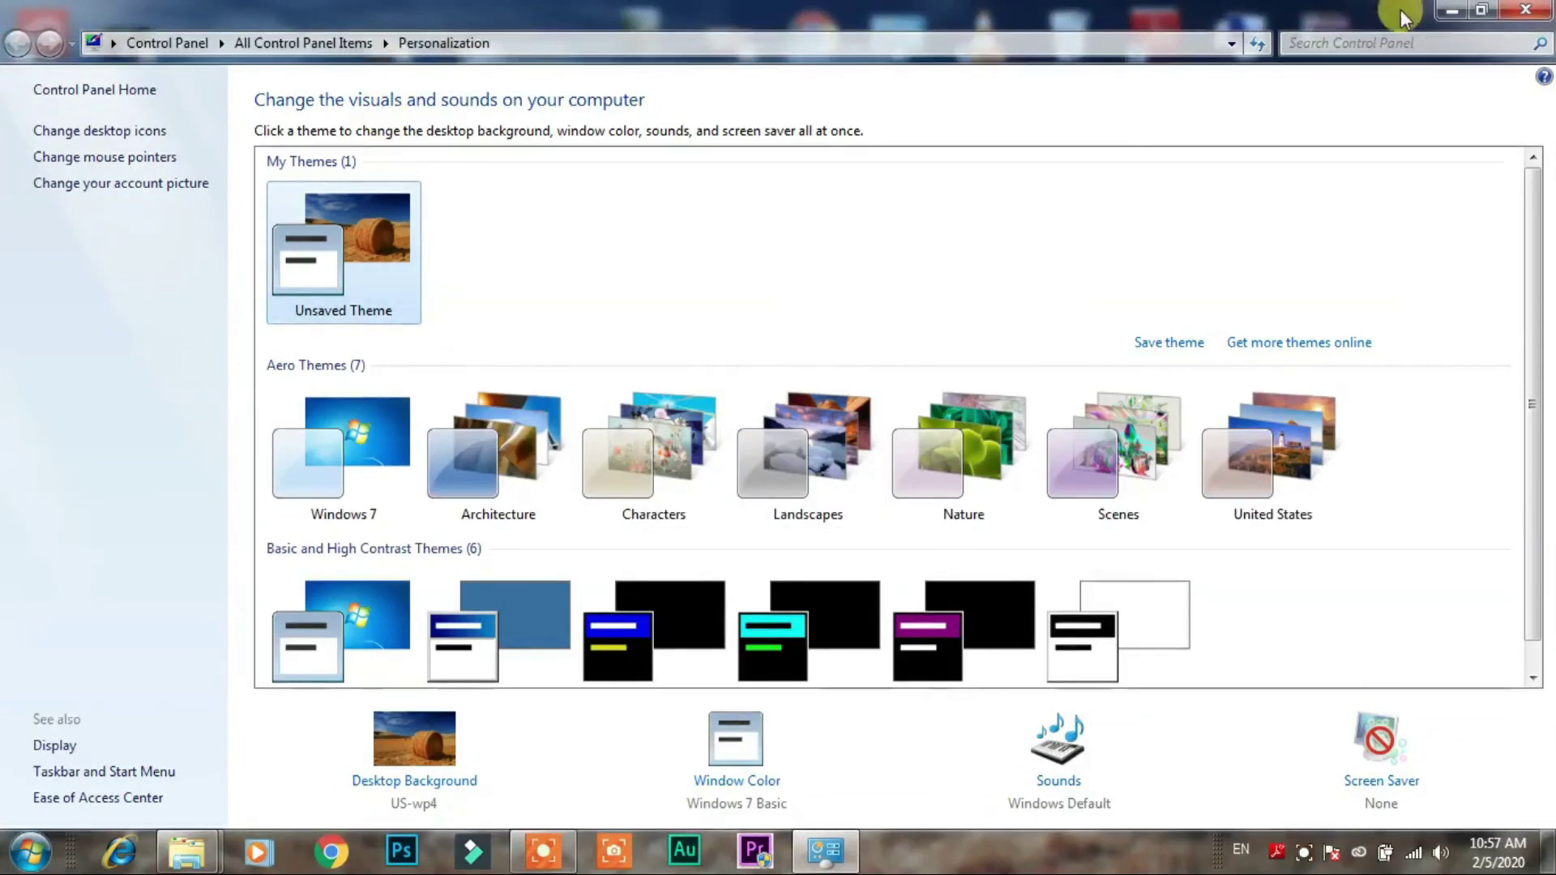
pyautogui.click(1524, 9)
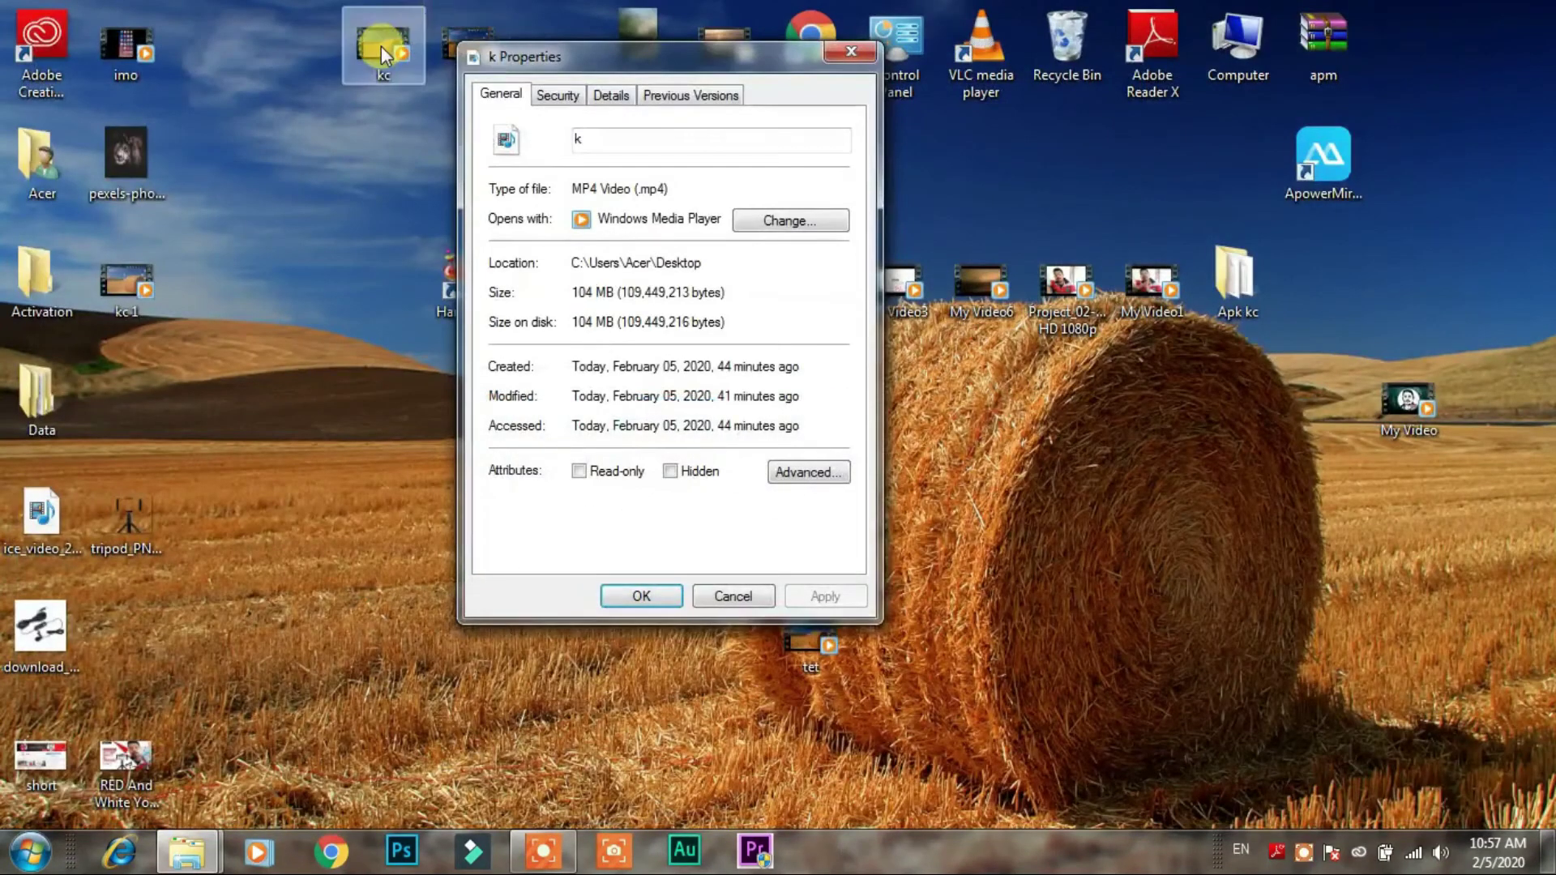
# Check the file size of the compressed video "kc" in its properties, and close both open properties windows.
pyautogui.rightClick(381, 46)
pyautogui.click(503, 537)
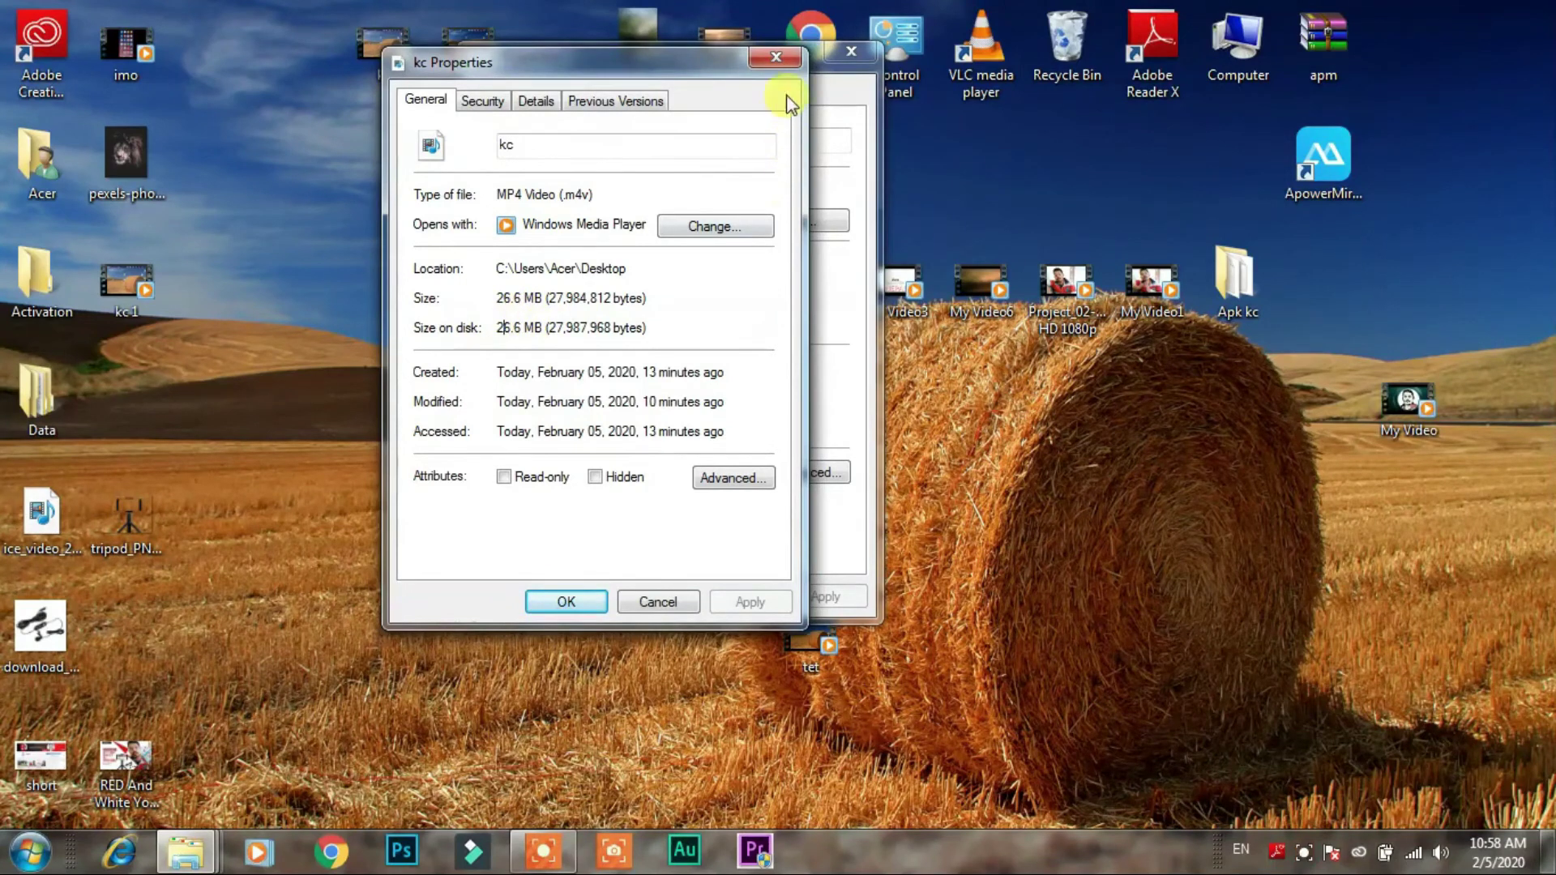
pyautogui.click(768, 60)
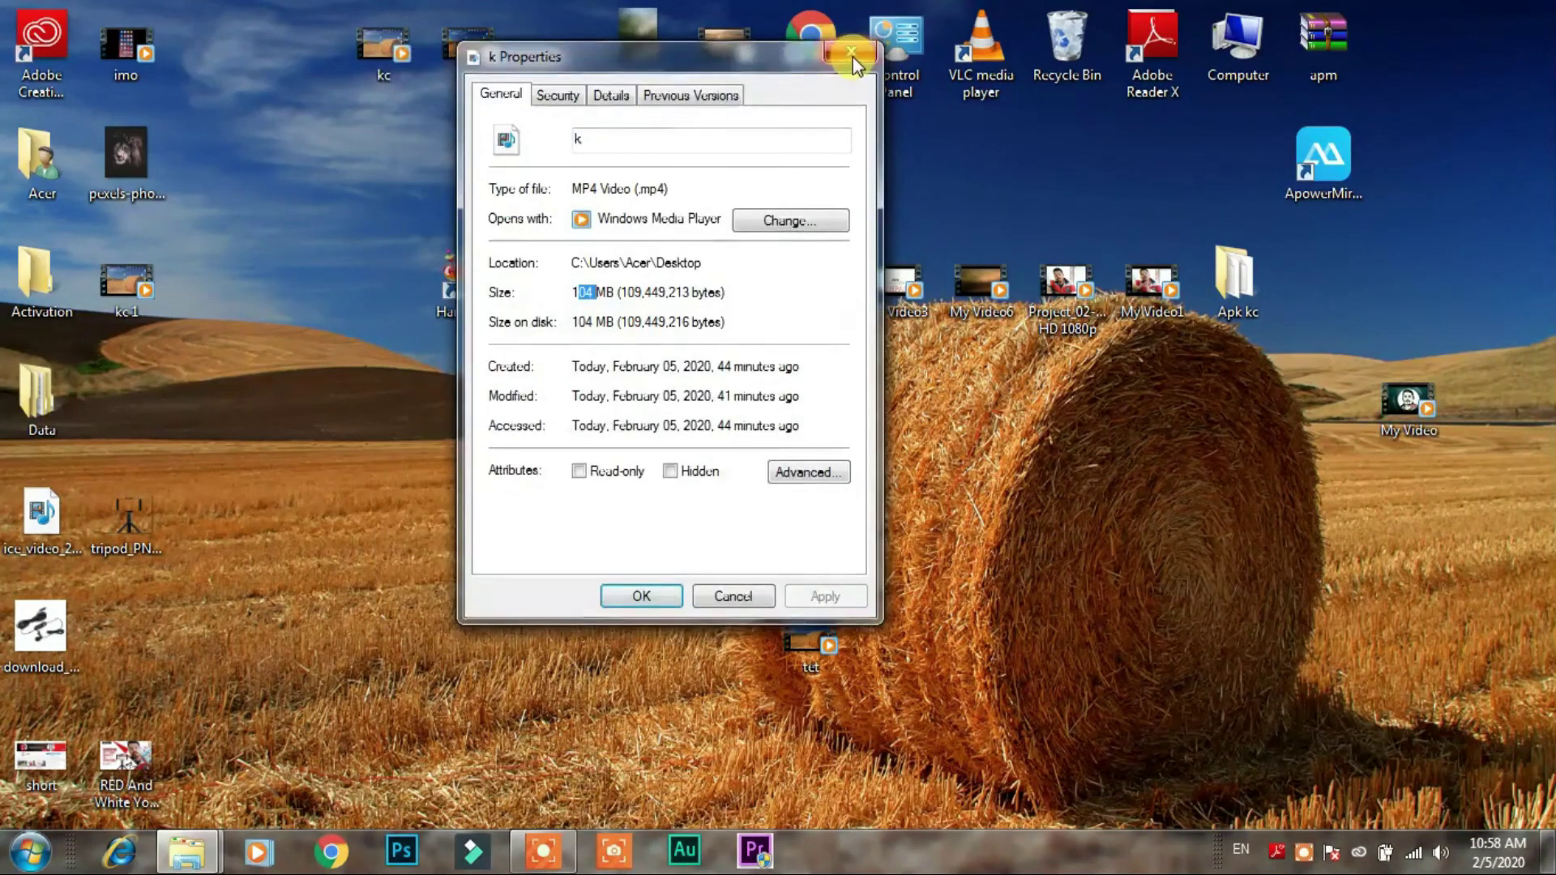
pyautogui.click(850, 53)
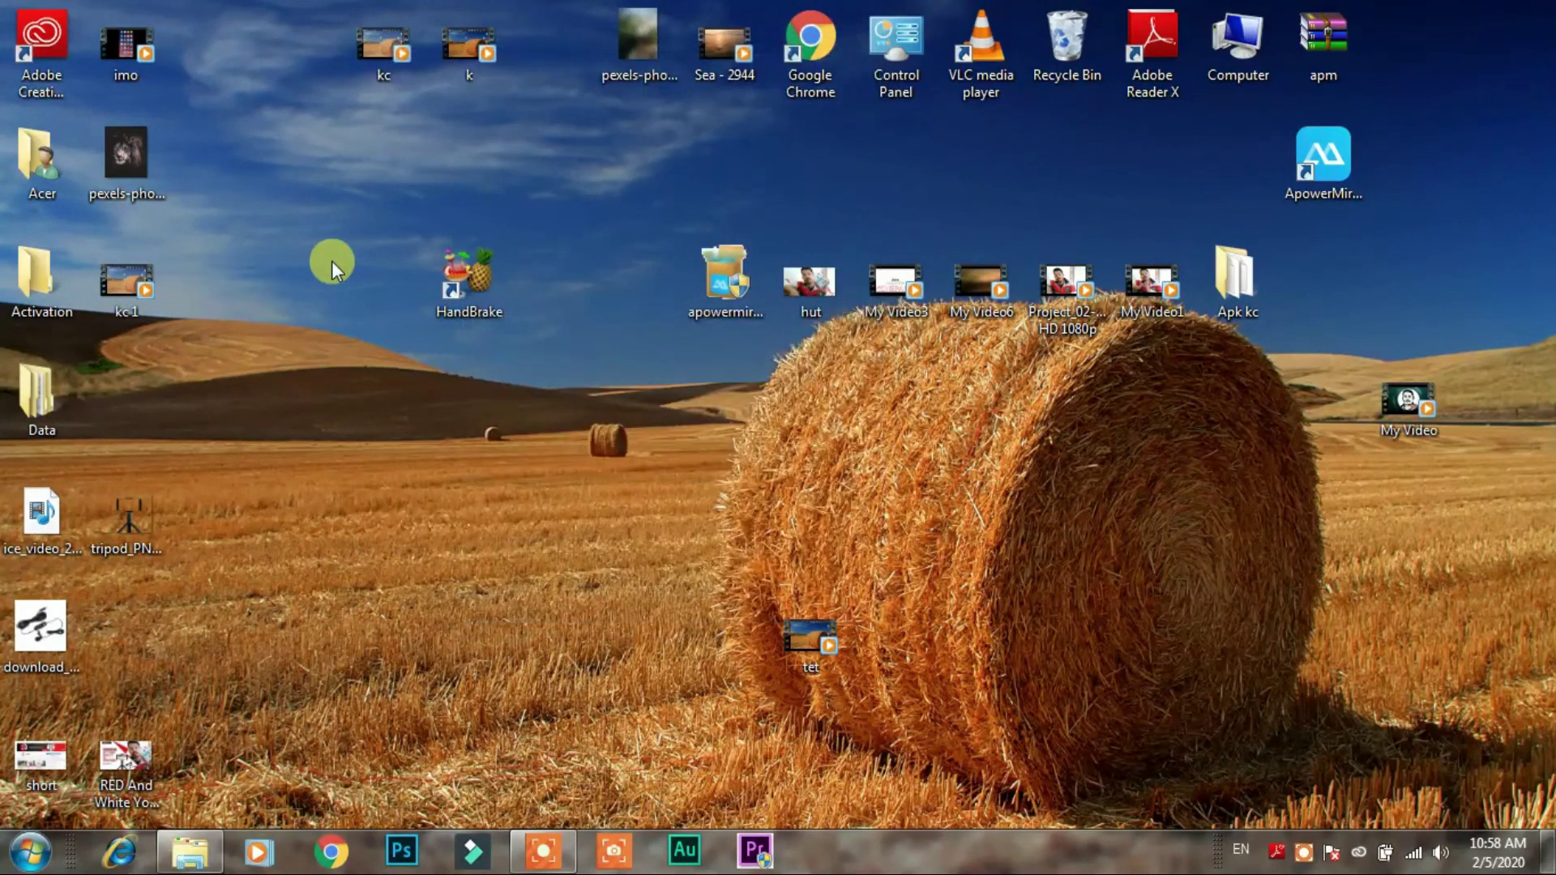